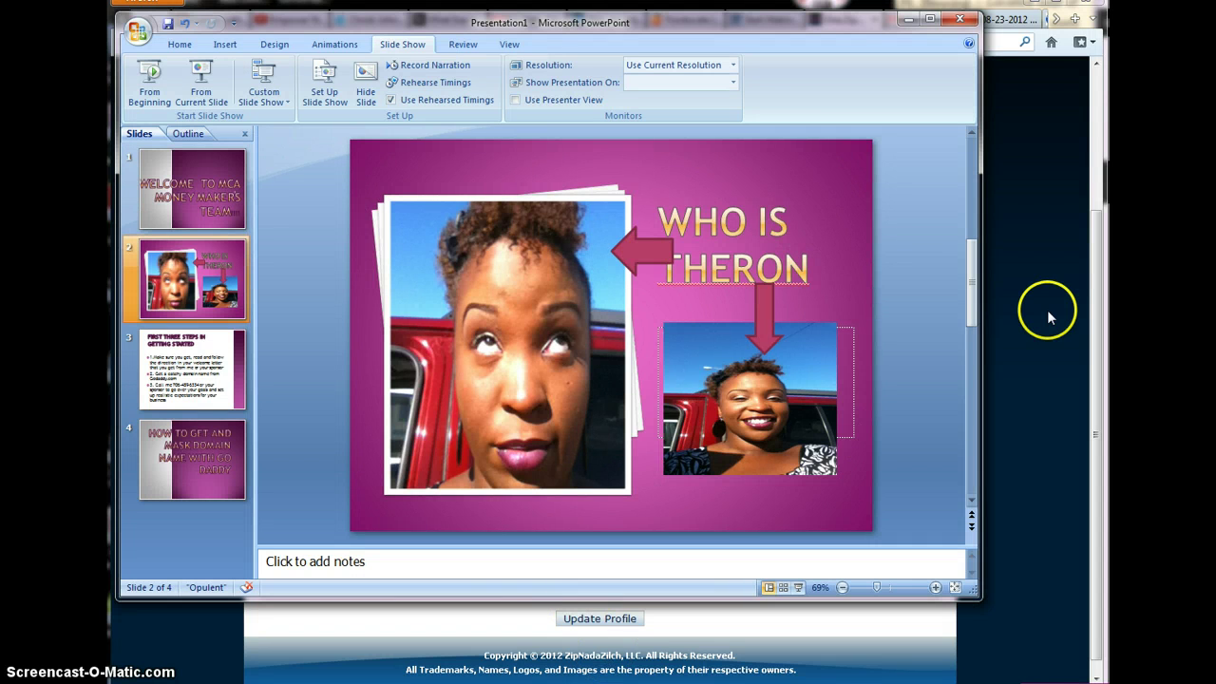
Go to mcamoneymakers.com in Firefox, which brings up the TVC Matrix $20 rebate popup
left_click(1040, 294)
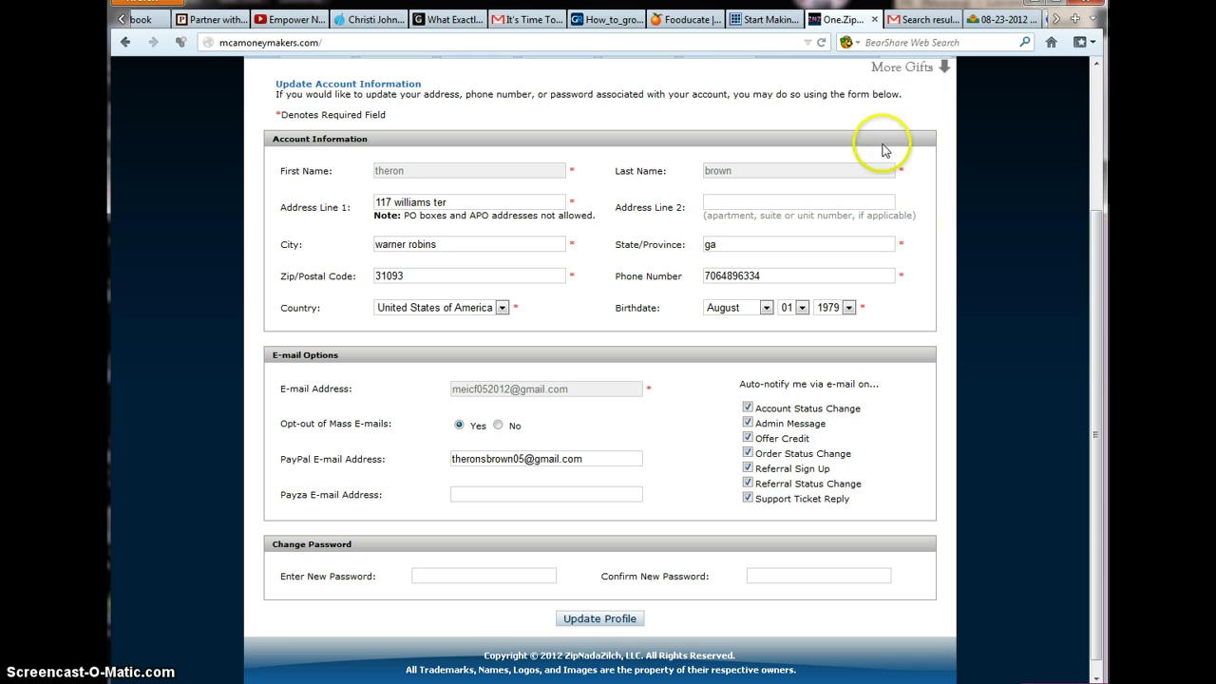
left_click(593, 40)
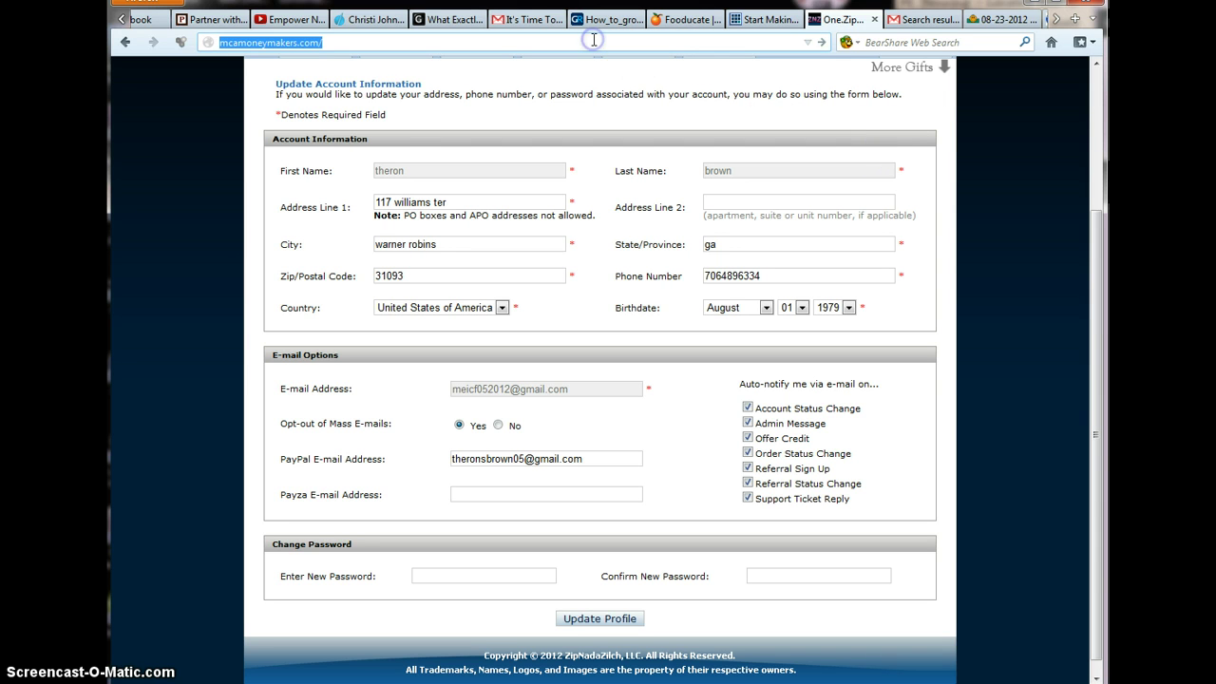
left_click(210, 42)
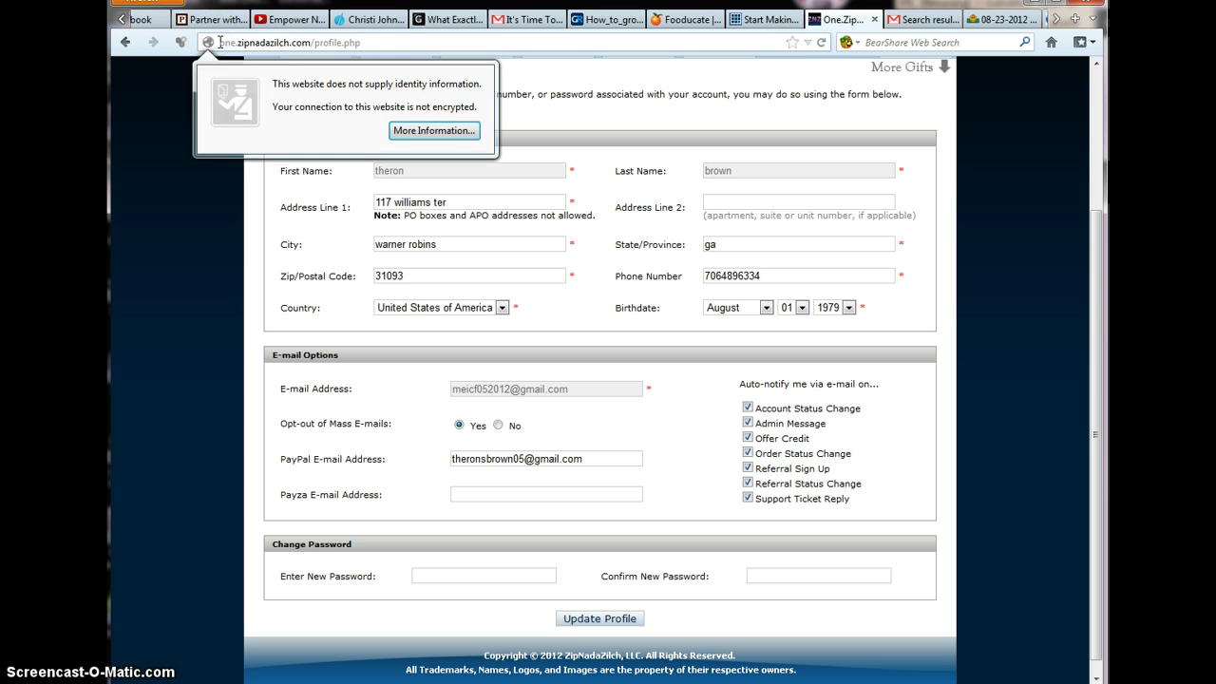
left_click(385, 42)
left_click_drag(385, 42, 203, 55)
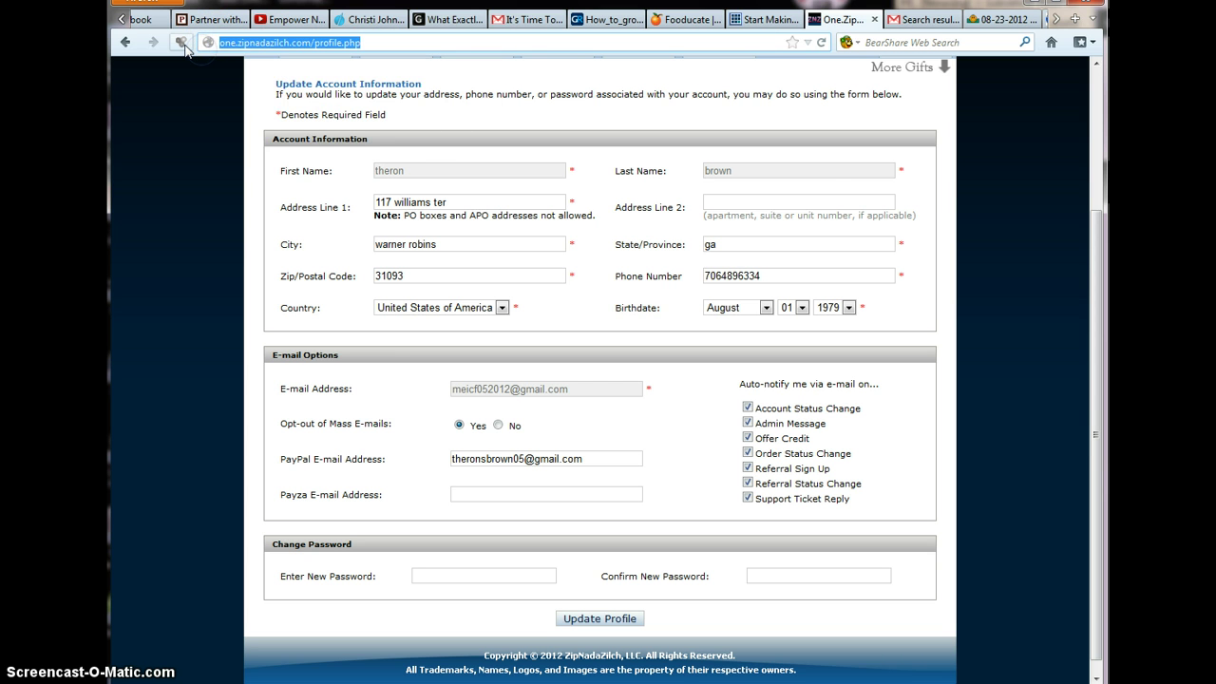
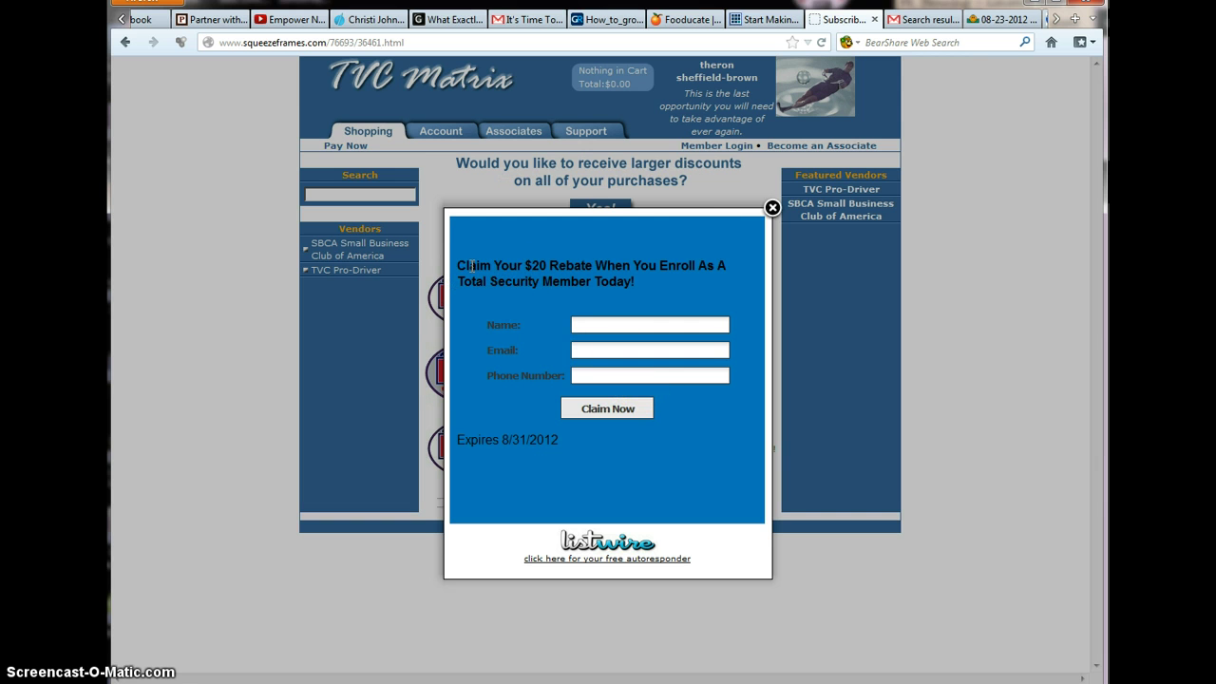
Close the $20 rebate popup to show the three MCA Security Motor Club plans
left_click_drag(472, 266, 708, 273)
left_click(581, 285)
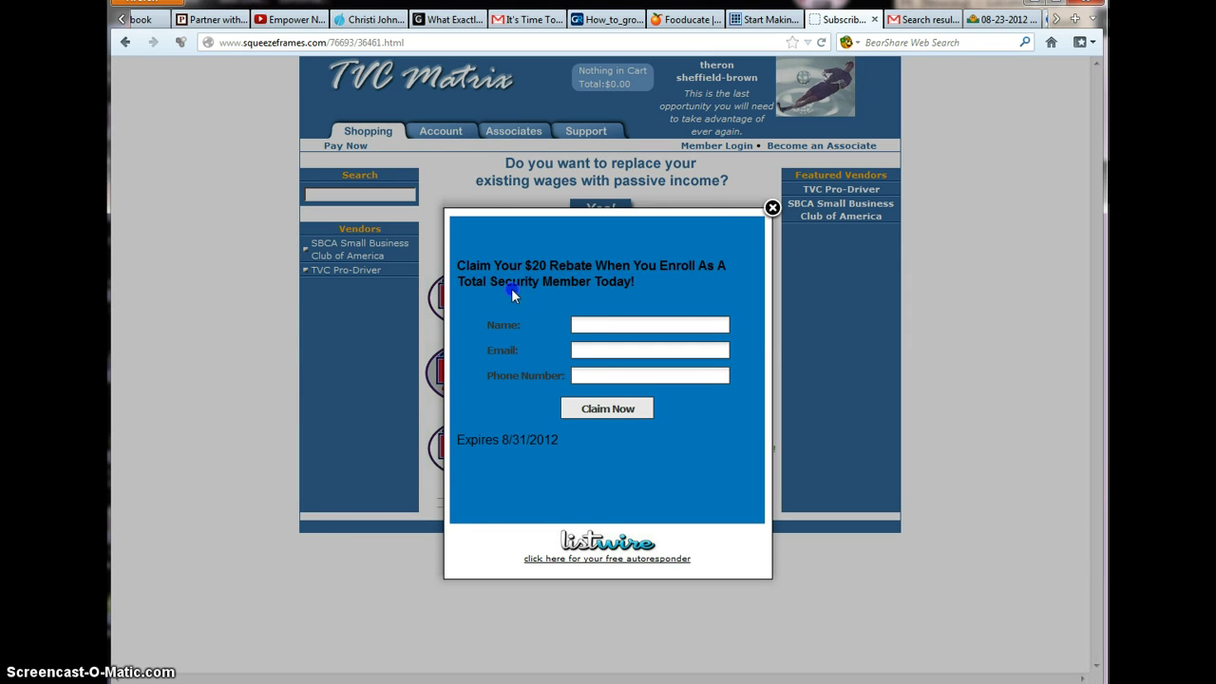
left_click(599, 285)
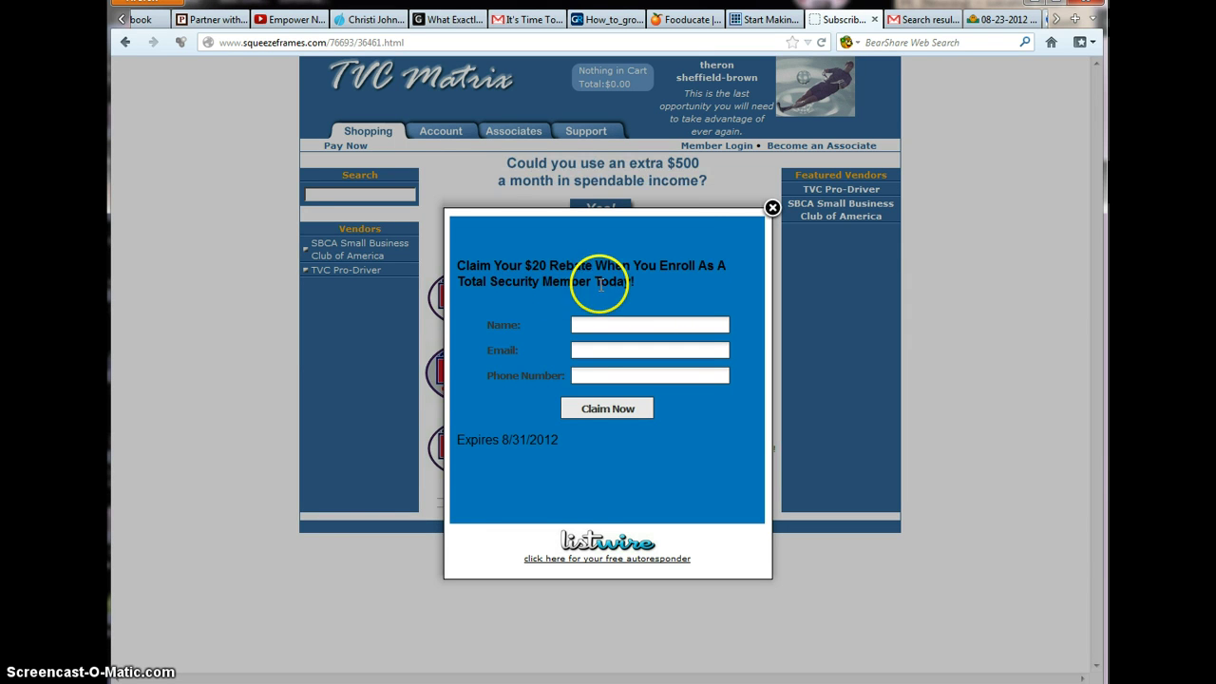
left_click(771, 208)
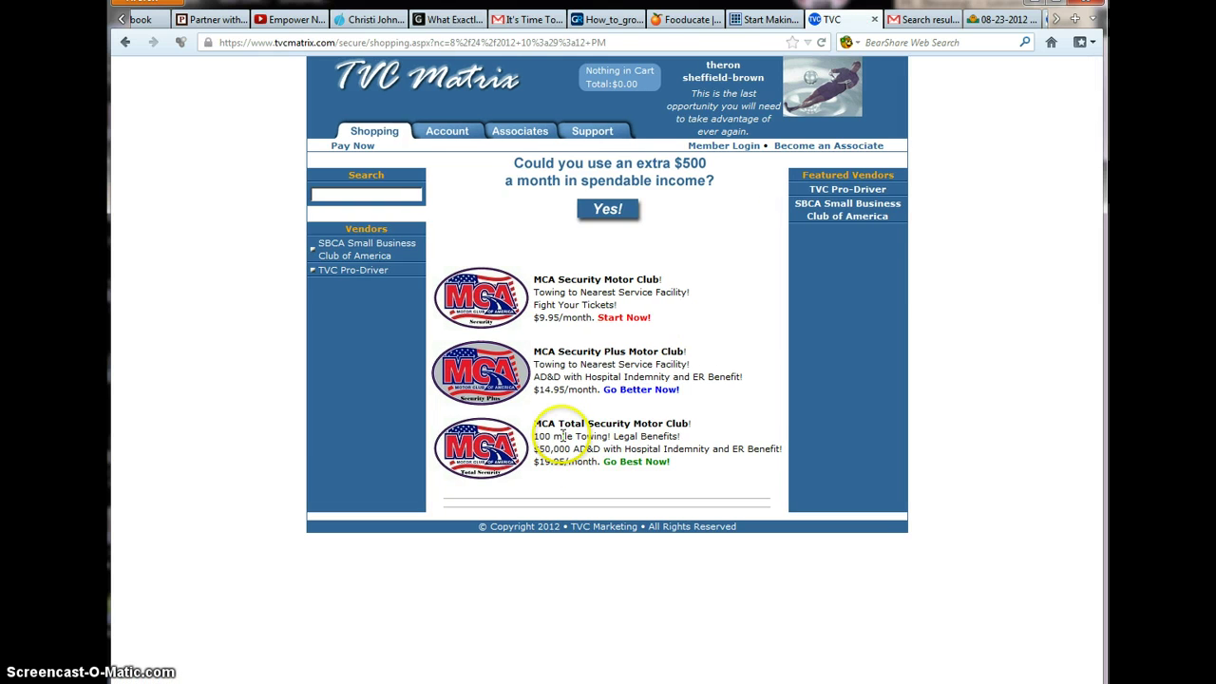
left_click_drag(535, 423, 686, 425)
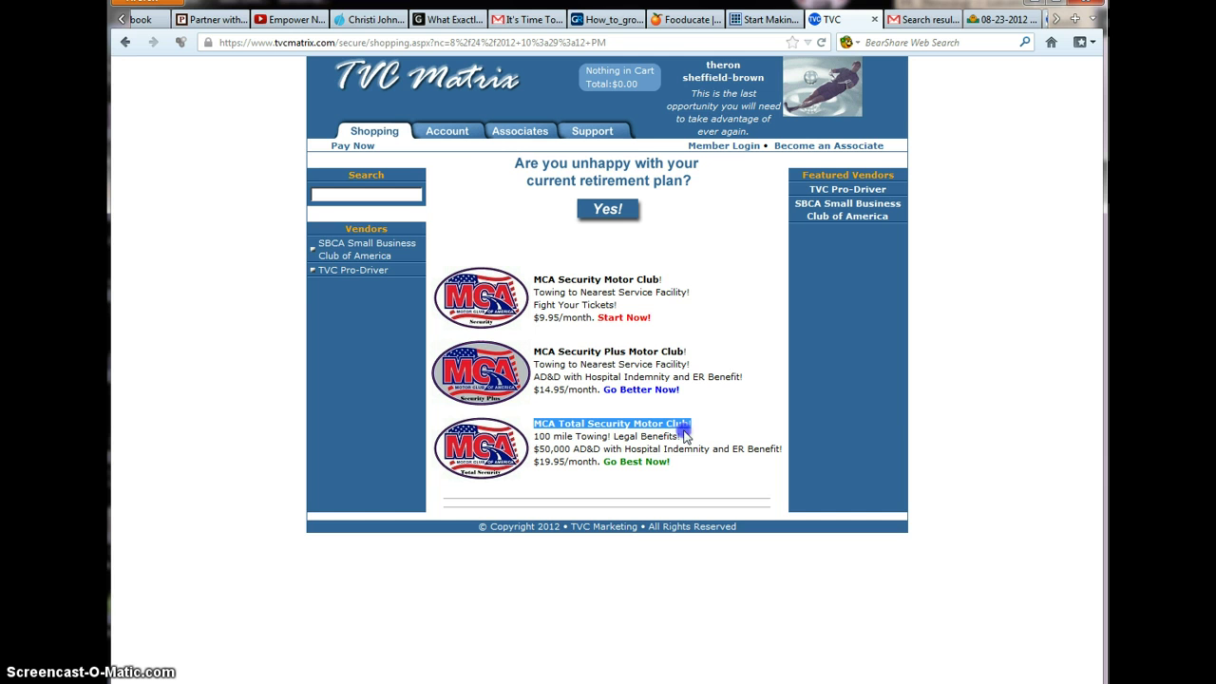
left_click(688, 427)
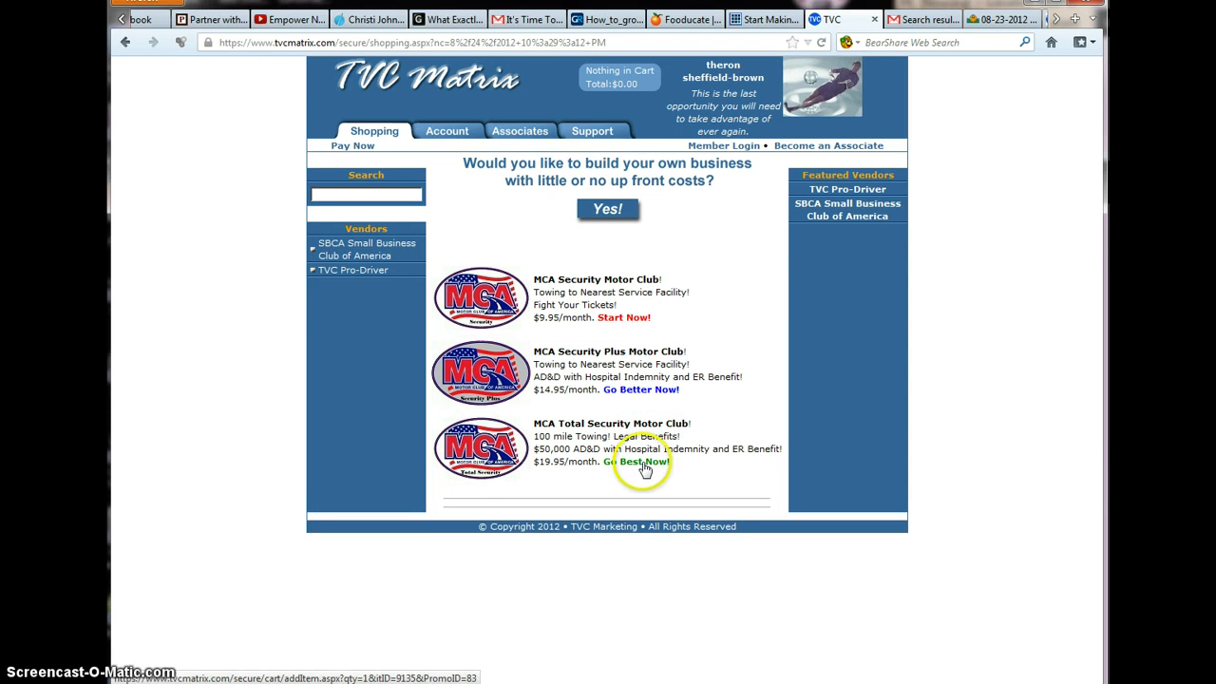
Open the MCA Total Security product page and check its $19.95 monthly charge
left_click(493, 456)
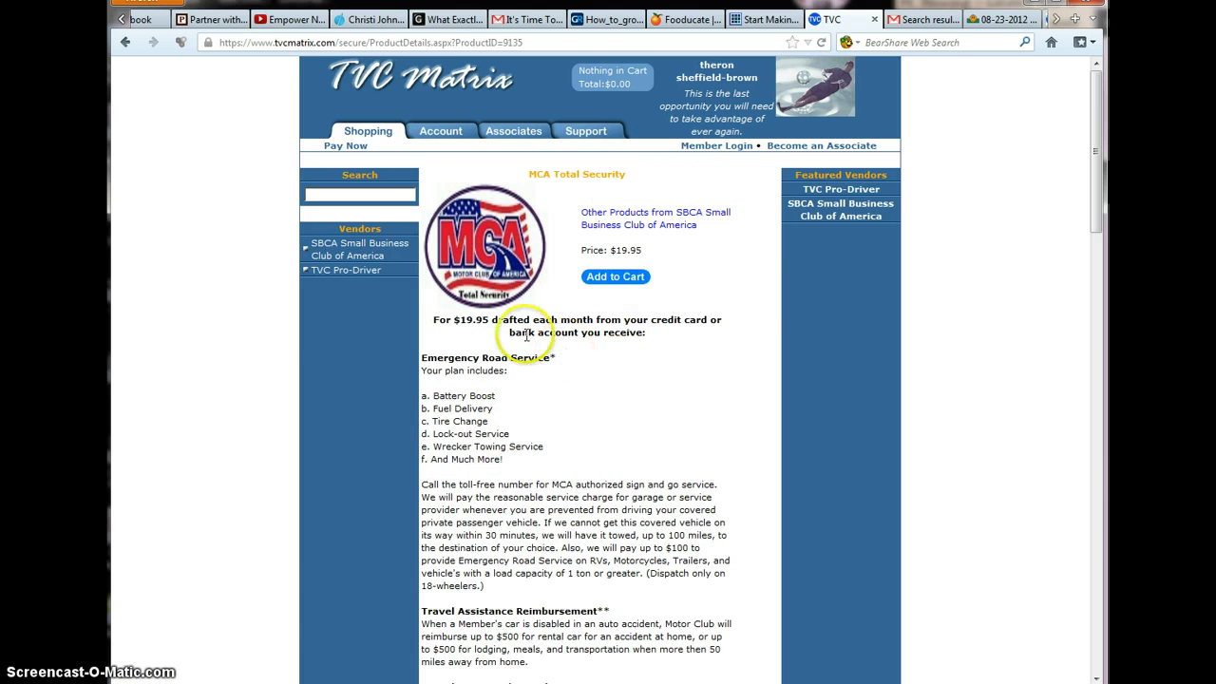
left_click_drag(445, 324, 705, 318)
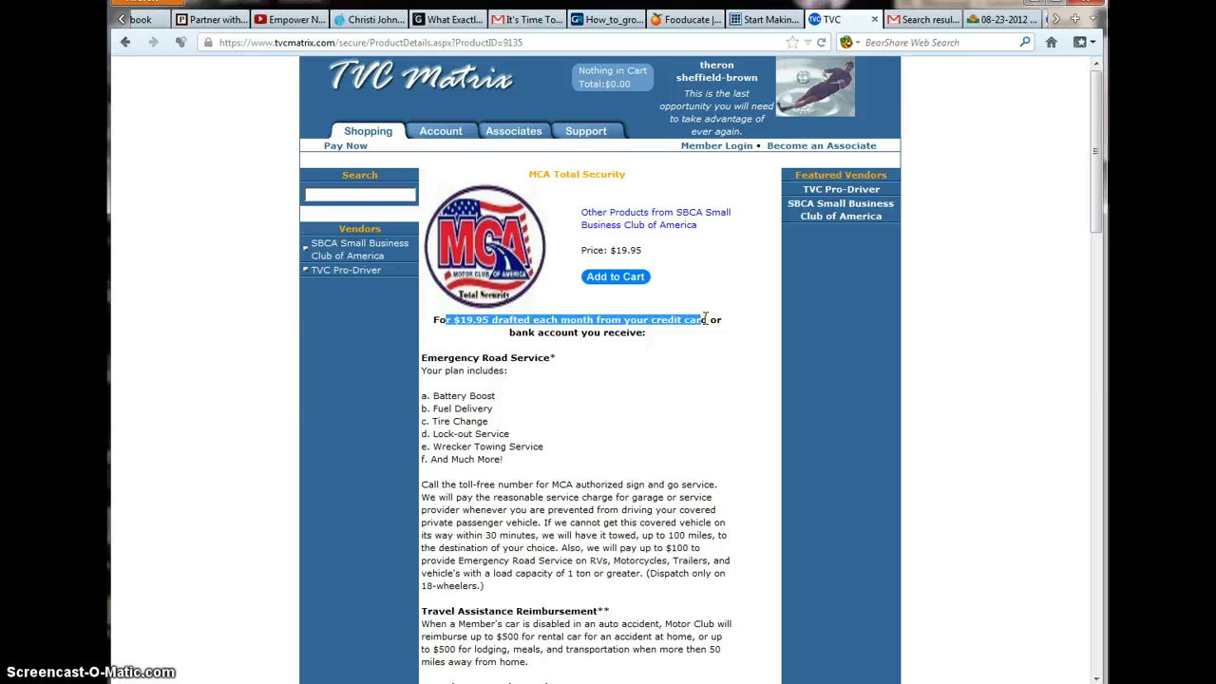
left_click(665, 361)
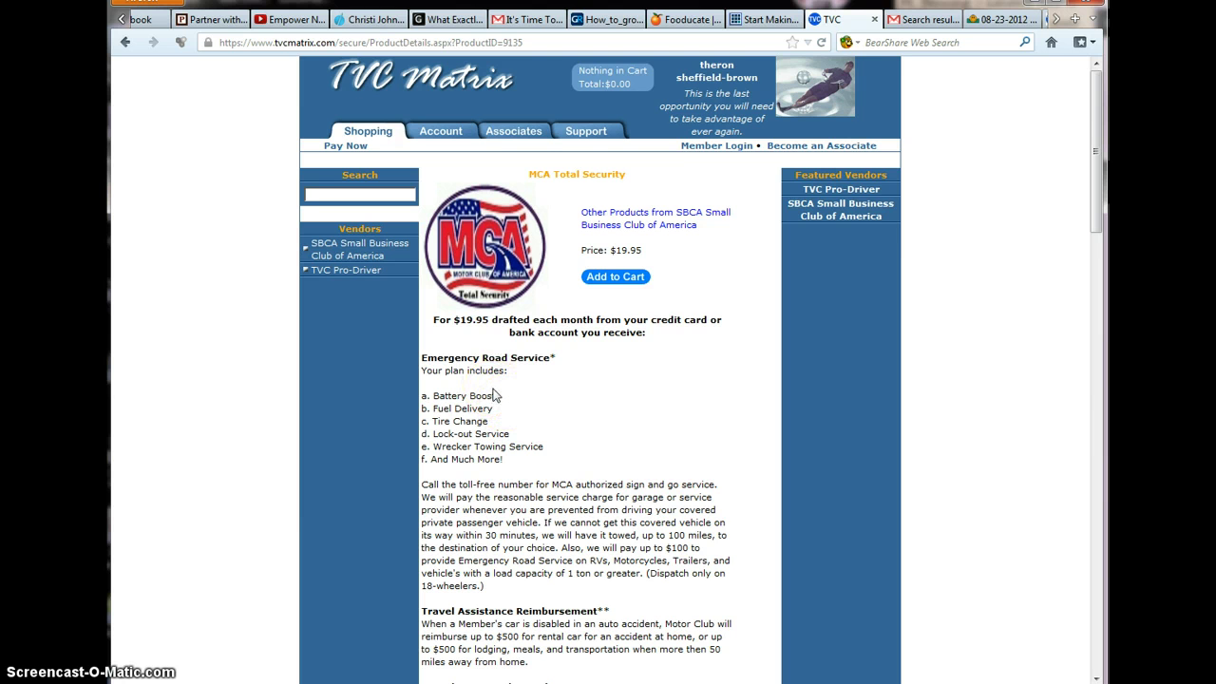
scroll(493, 395, "down", 7)
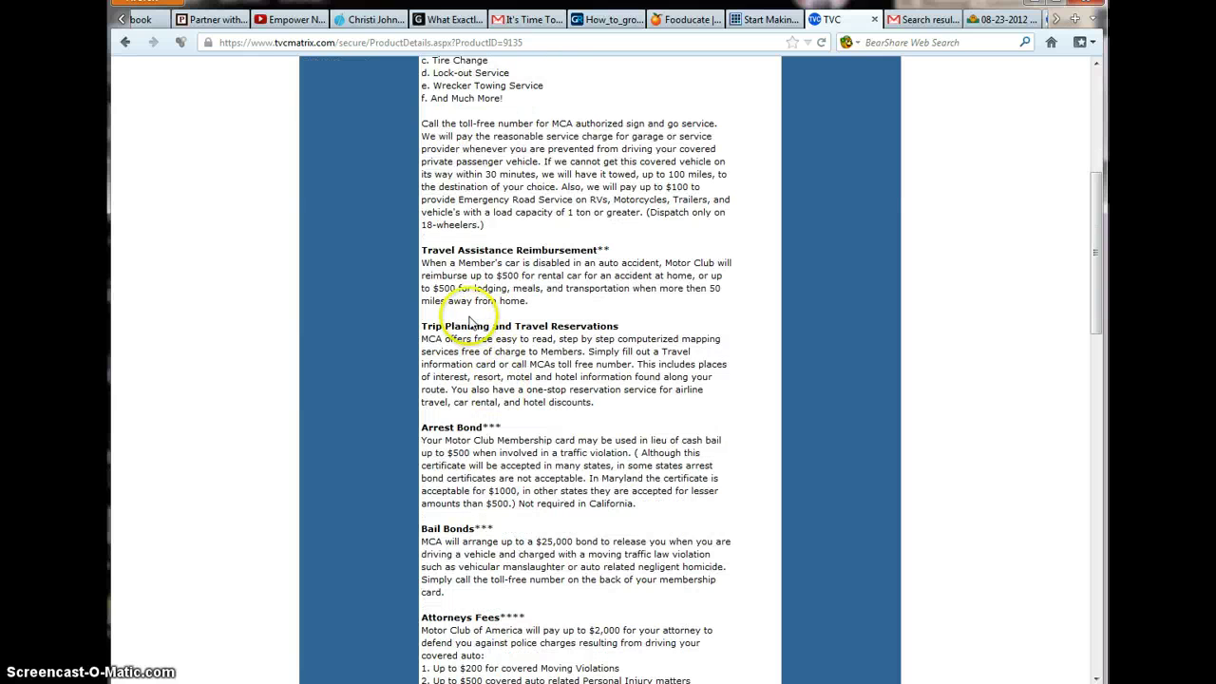
left_click_drag(423, 326, 525, 327)
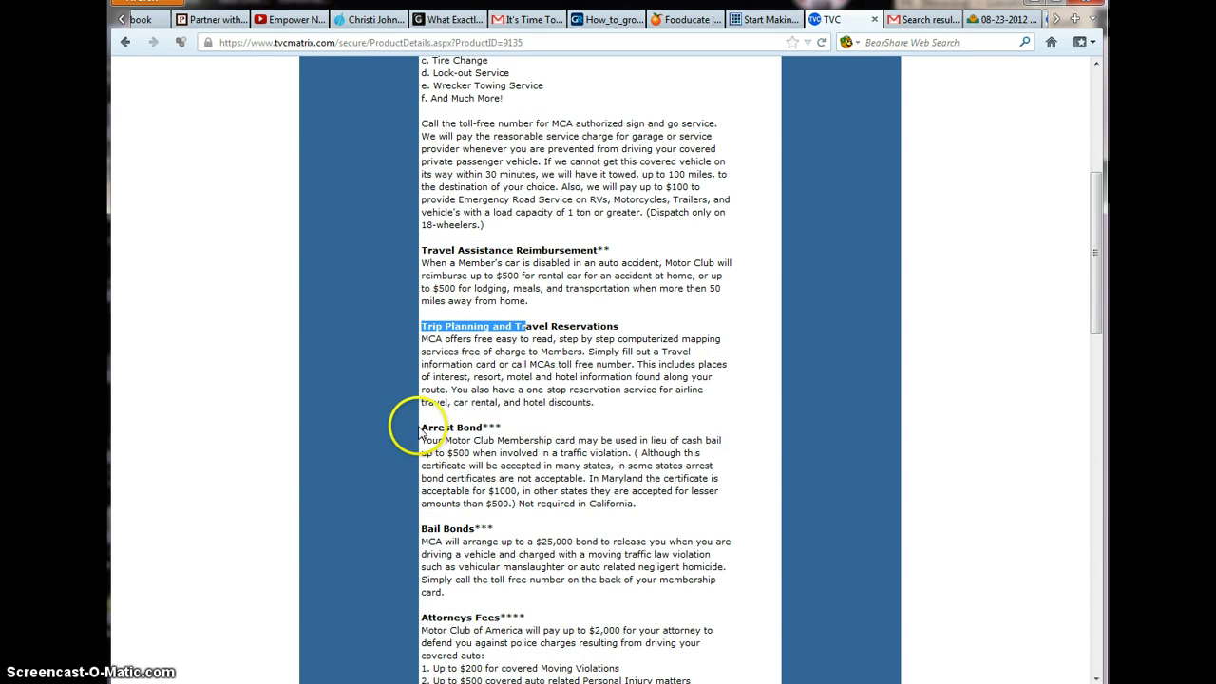
left_click_drag(434, 428, 519, 441)
scroll(575, 428, "down", 1)
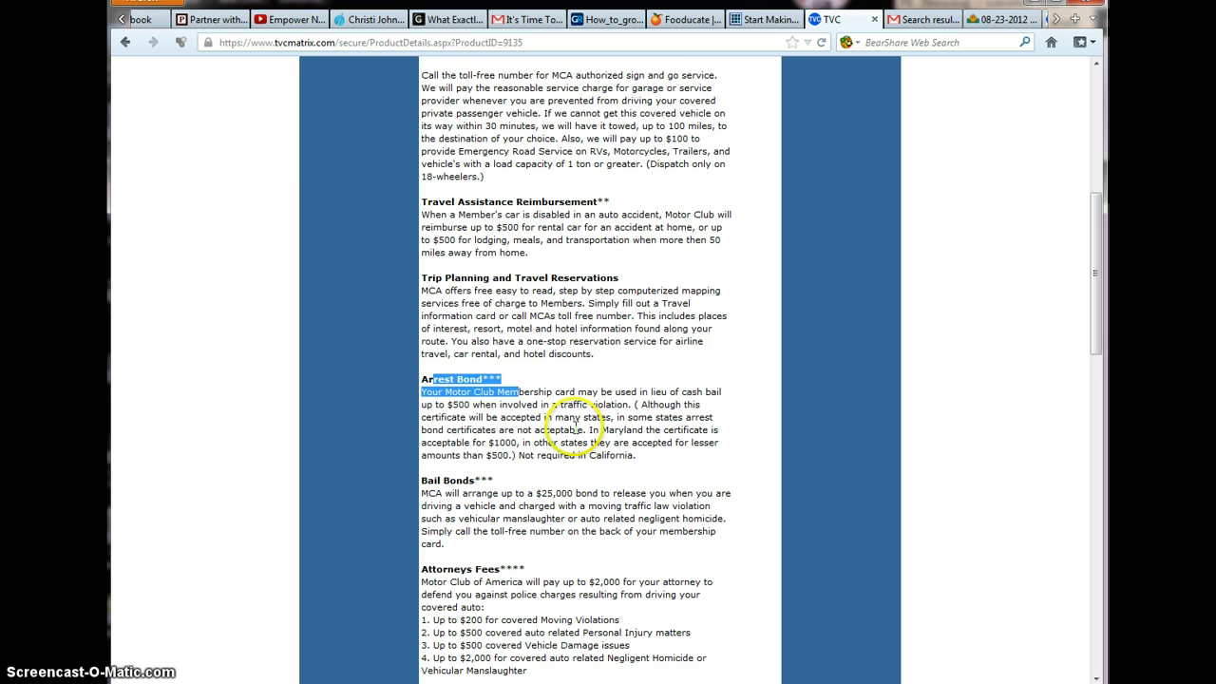
scroll(560, 437, "down", 1)
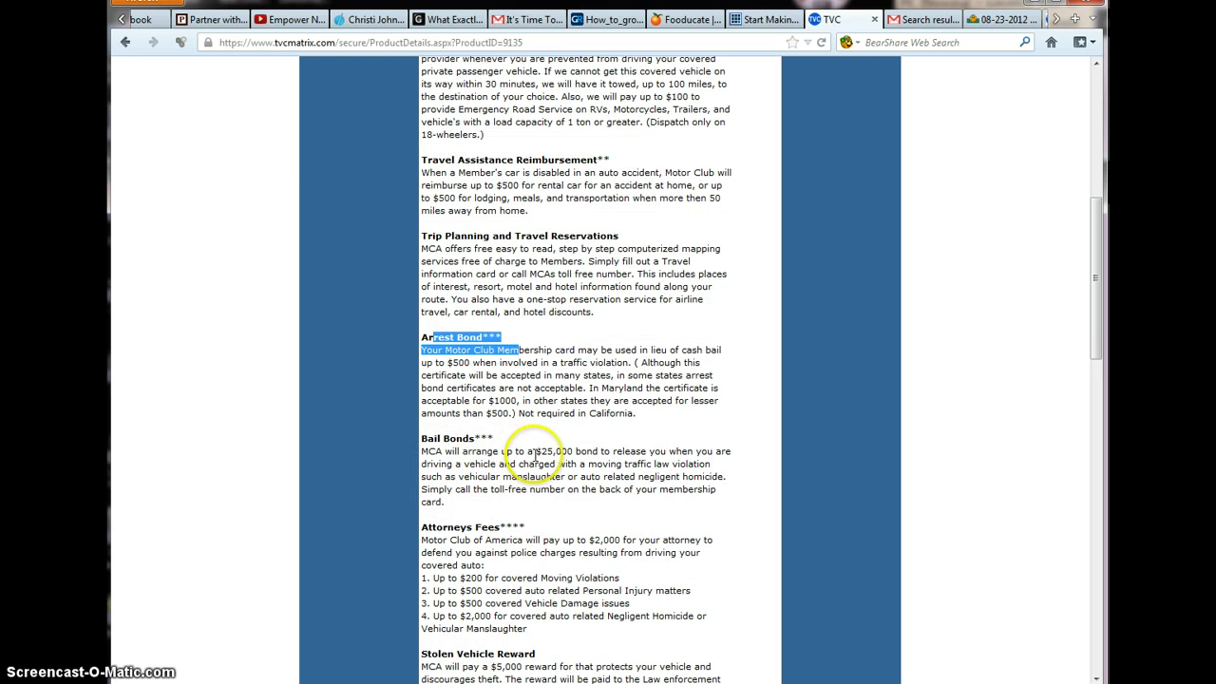
left_click_drag(535, 452, 727, 468)
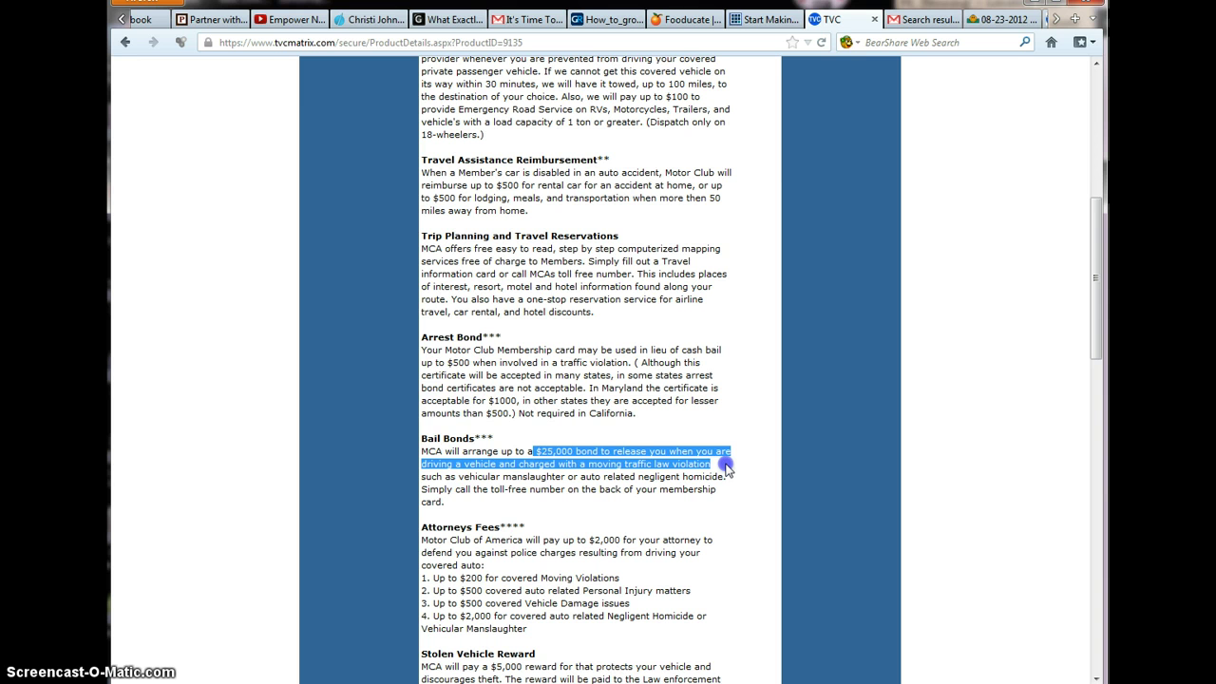
scroll(727, 465, "down", 4)
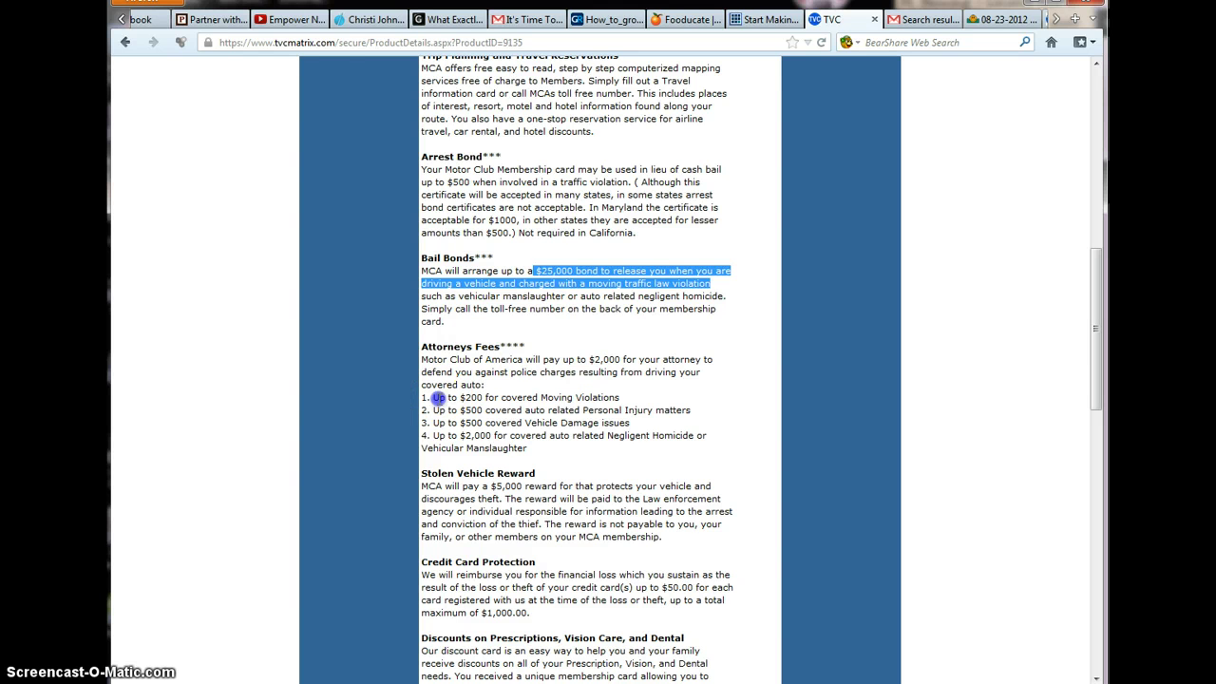
left_click_drag(439, 398, 636, 397)
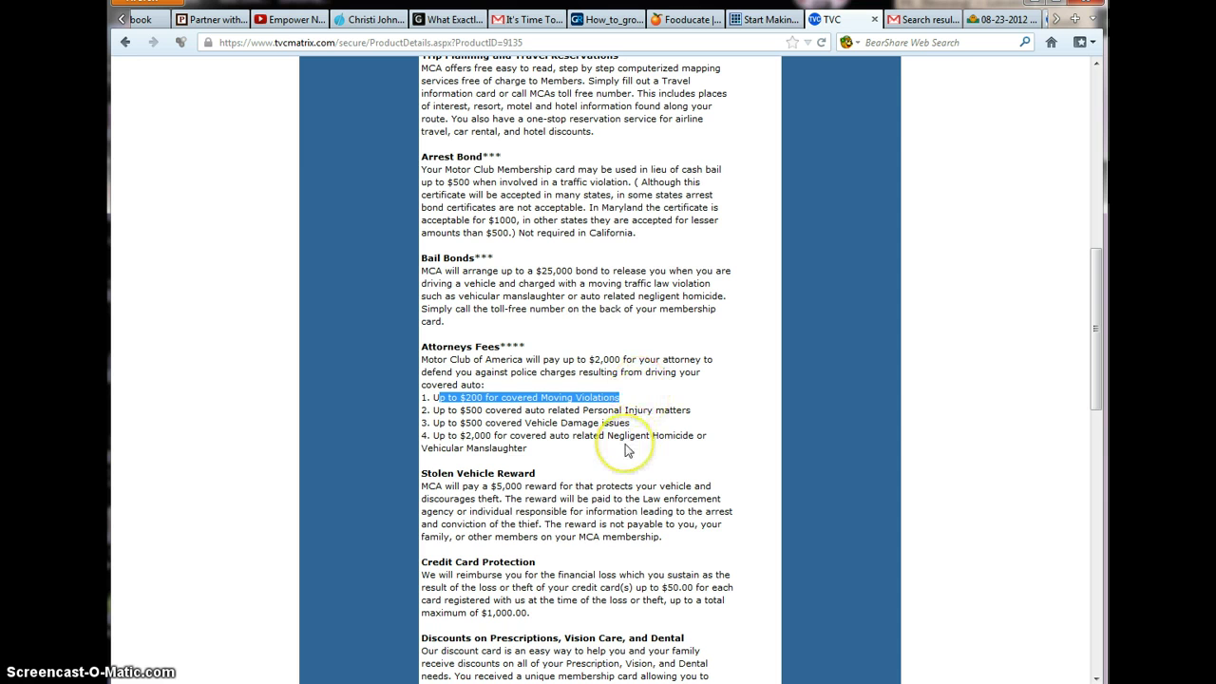
left_click(625, 448)
scroll(546, 446, "down", 3)
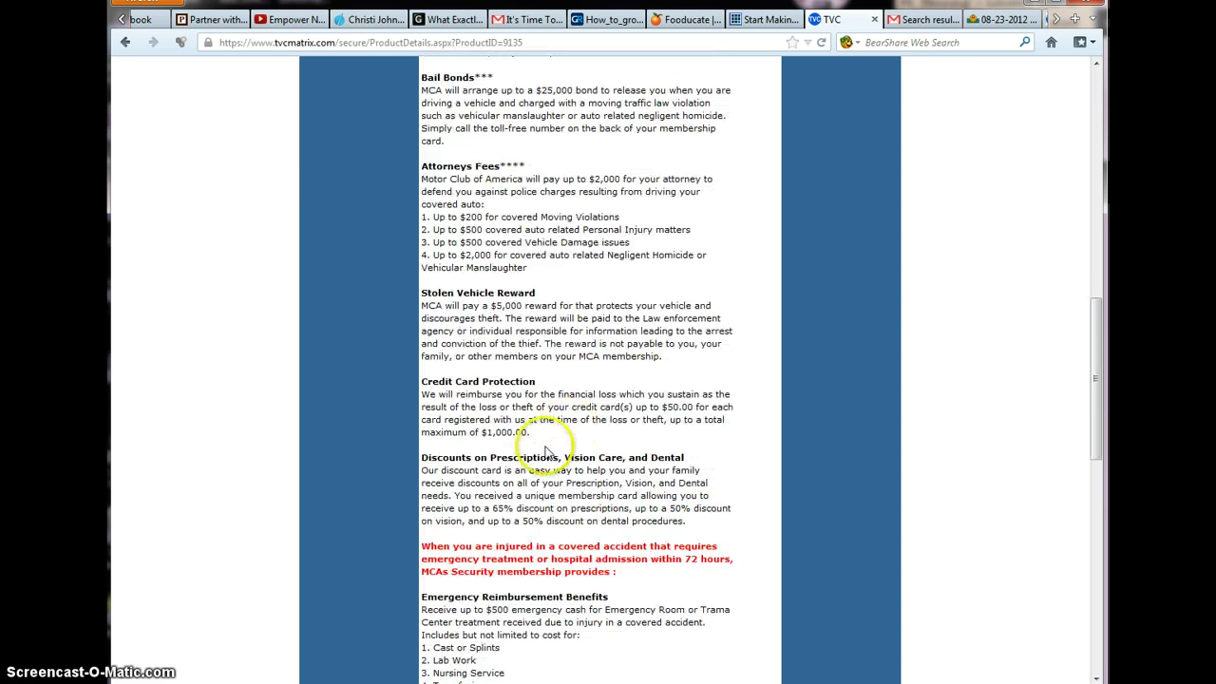
left_click_drag(426, 457, 676, 460)
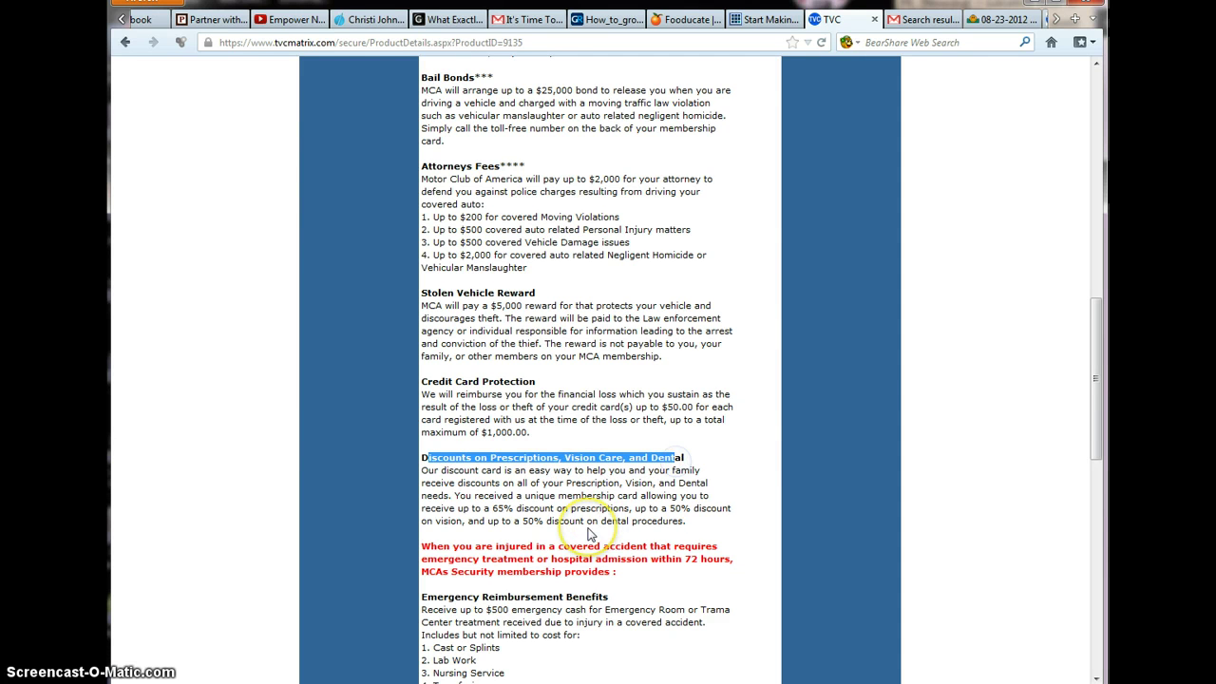
scroll(589, 535, "down", 3)
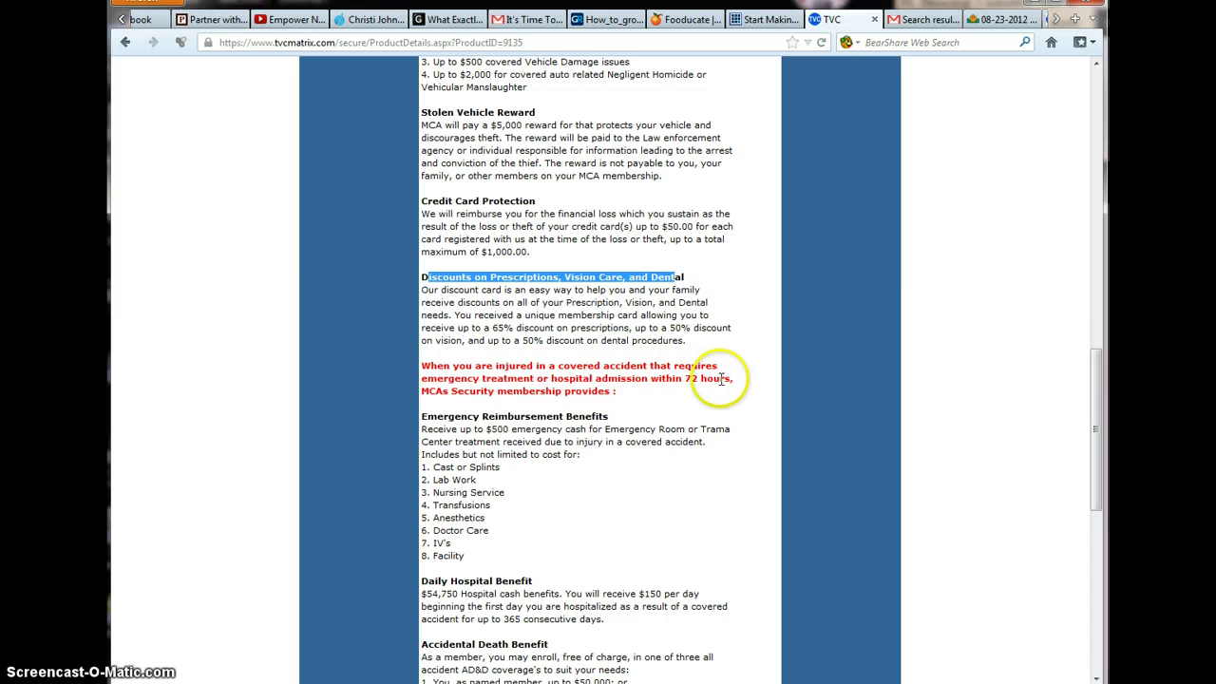
left_click(514, 418)
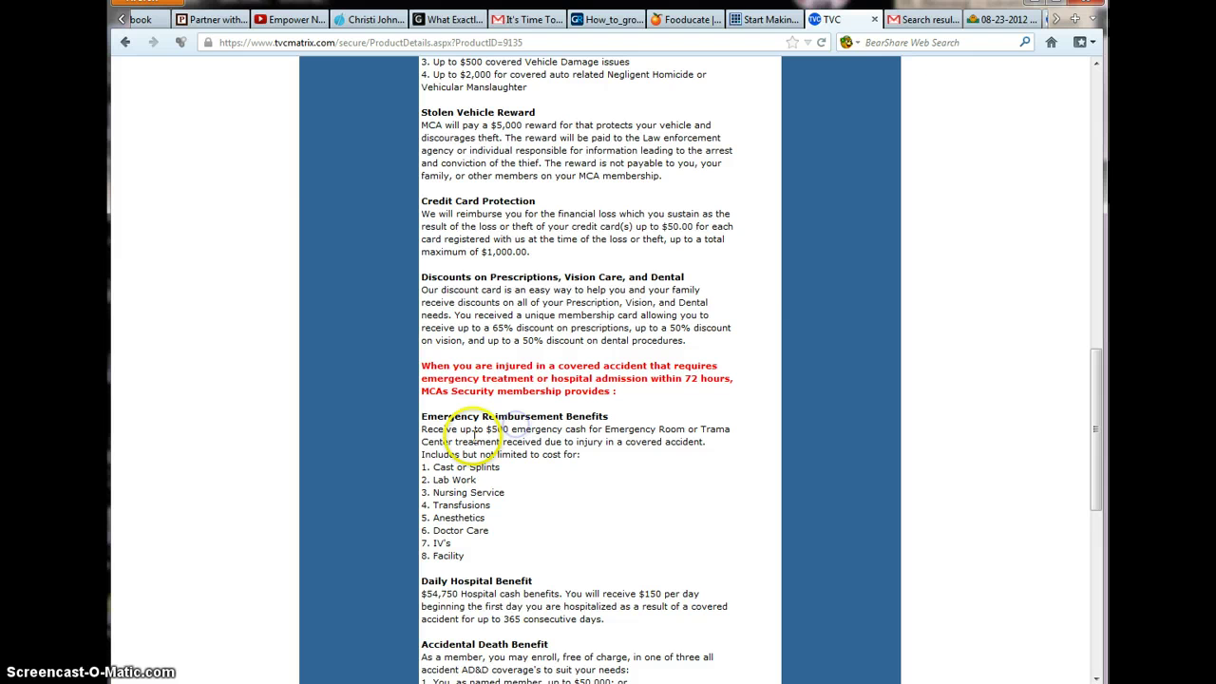
left_click_drag(436, 416, 600, 417)
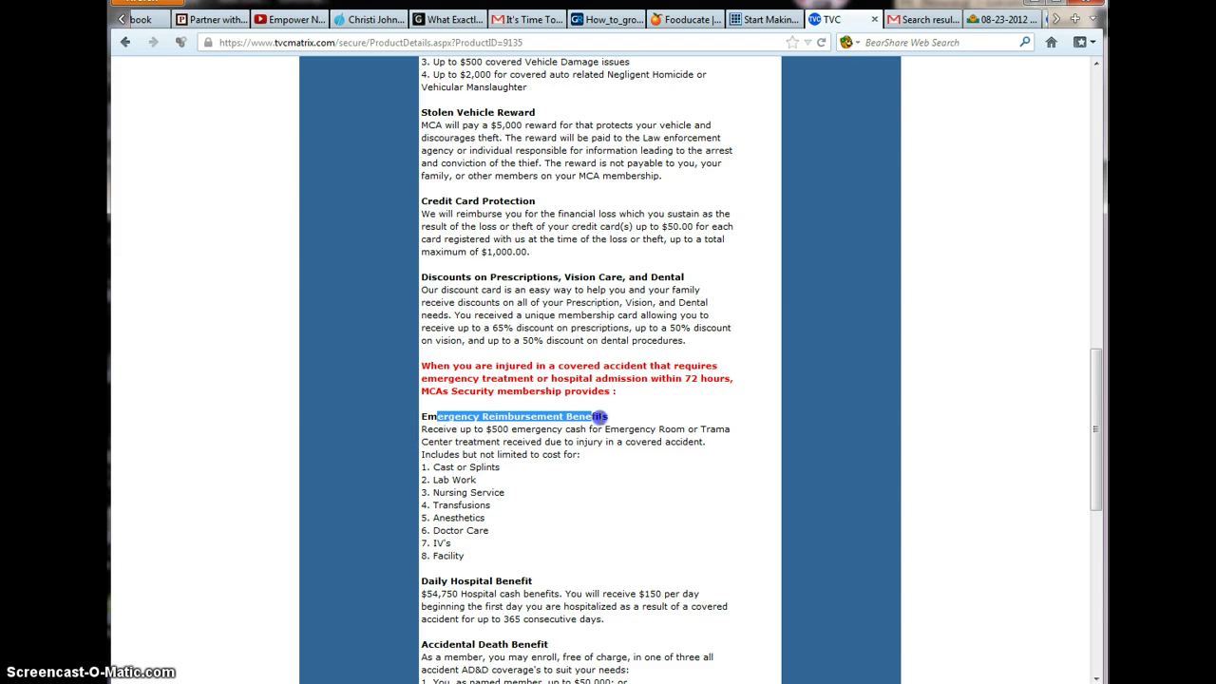
left_click(483, 439)
left_click_drag(490, 431, 625, 433)
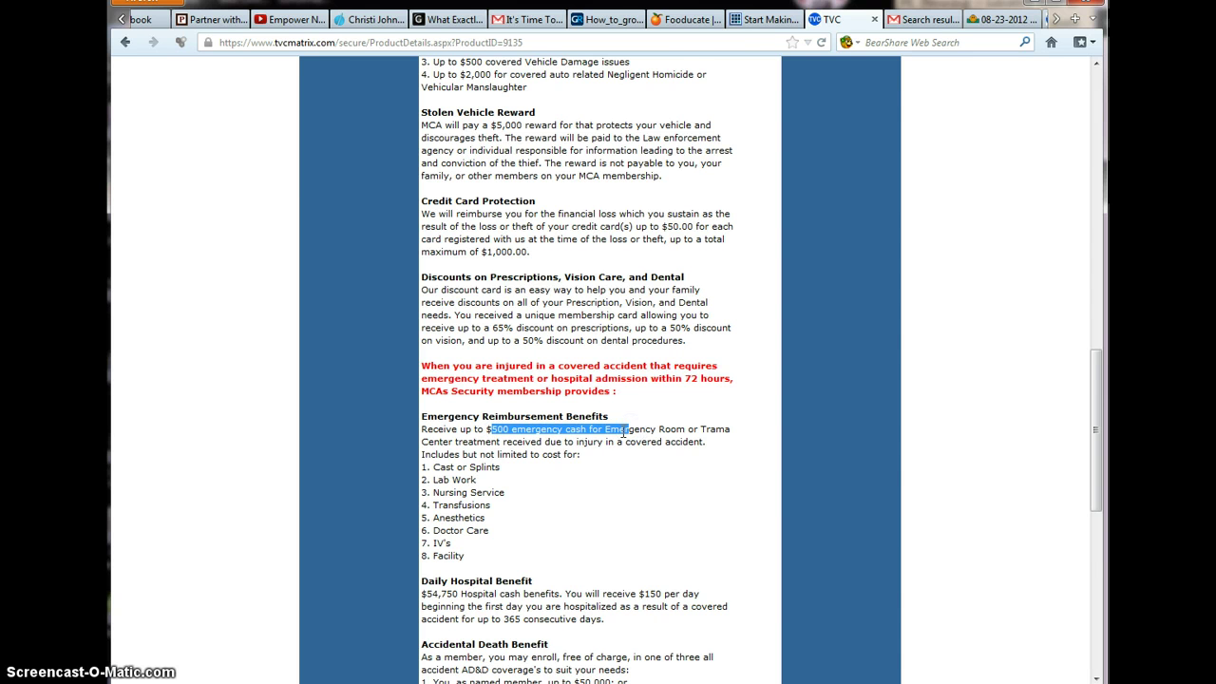
scroll(624, 433, "down", 3)
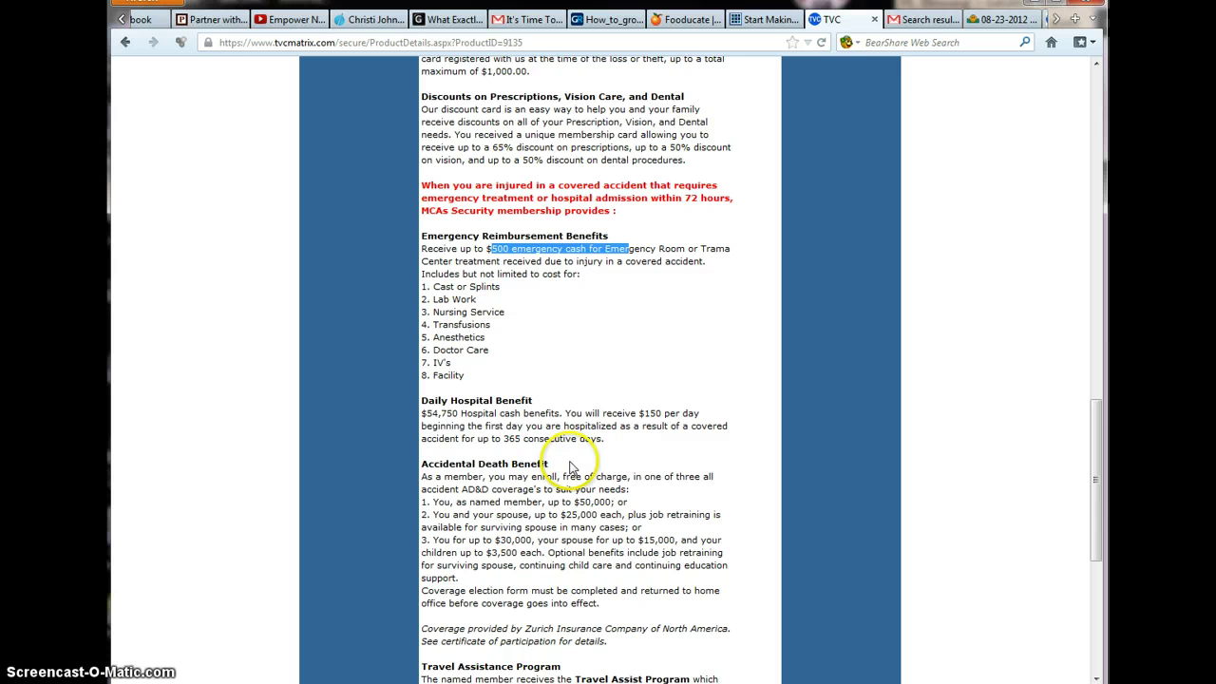
left_click_drag(570, 465, 430, 465)
scroll(442, 463, "down", 1)
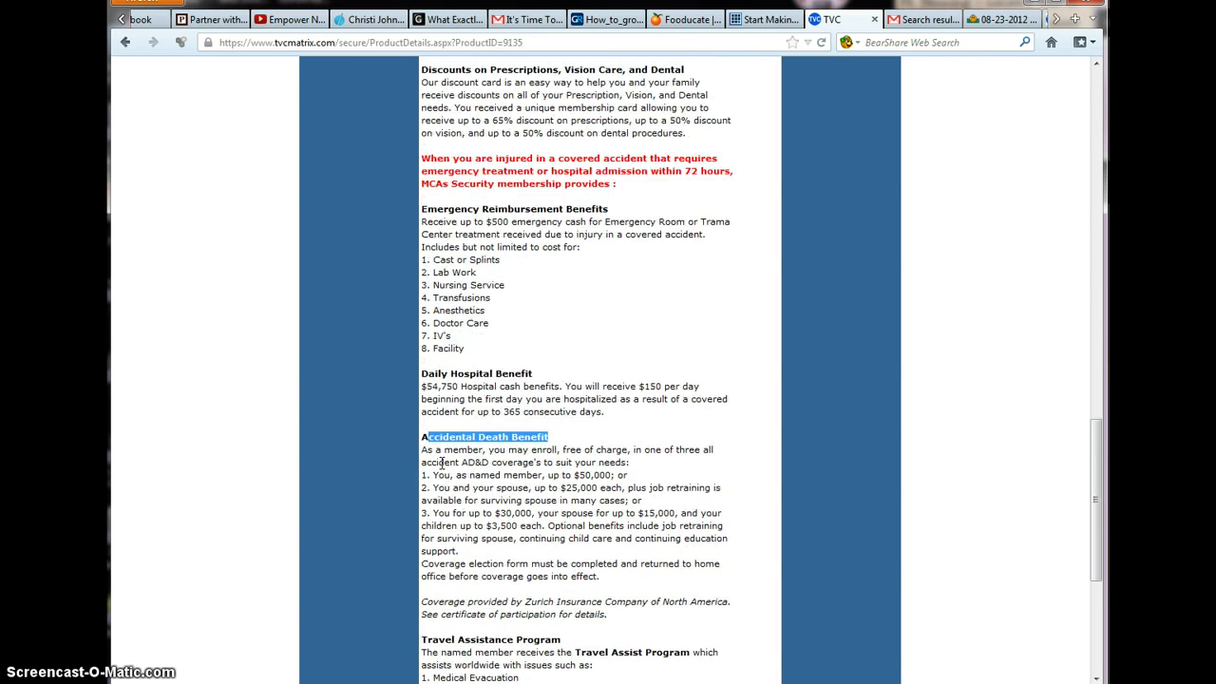
scroll(441, 463, "down", 6)
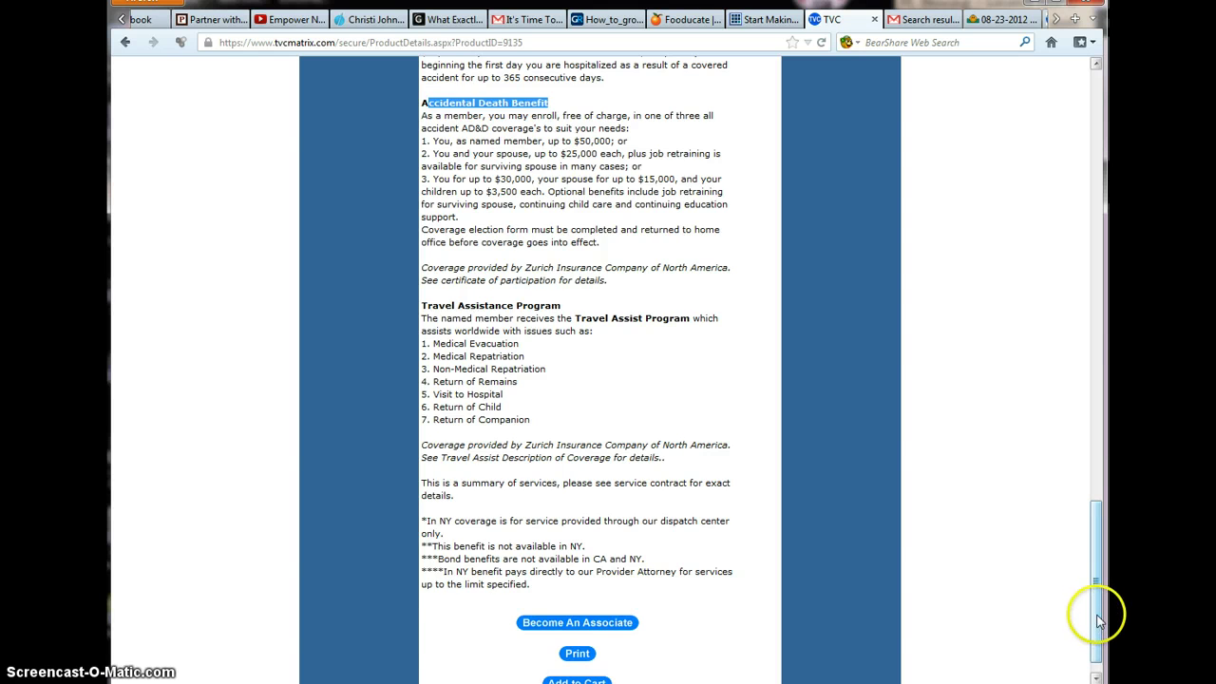
scroll(1100, 619, "down", 1)
Add MCA Total Security to the cart, check the $39.90 total, and proceed to checkout
key("Home")
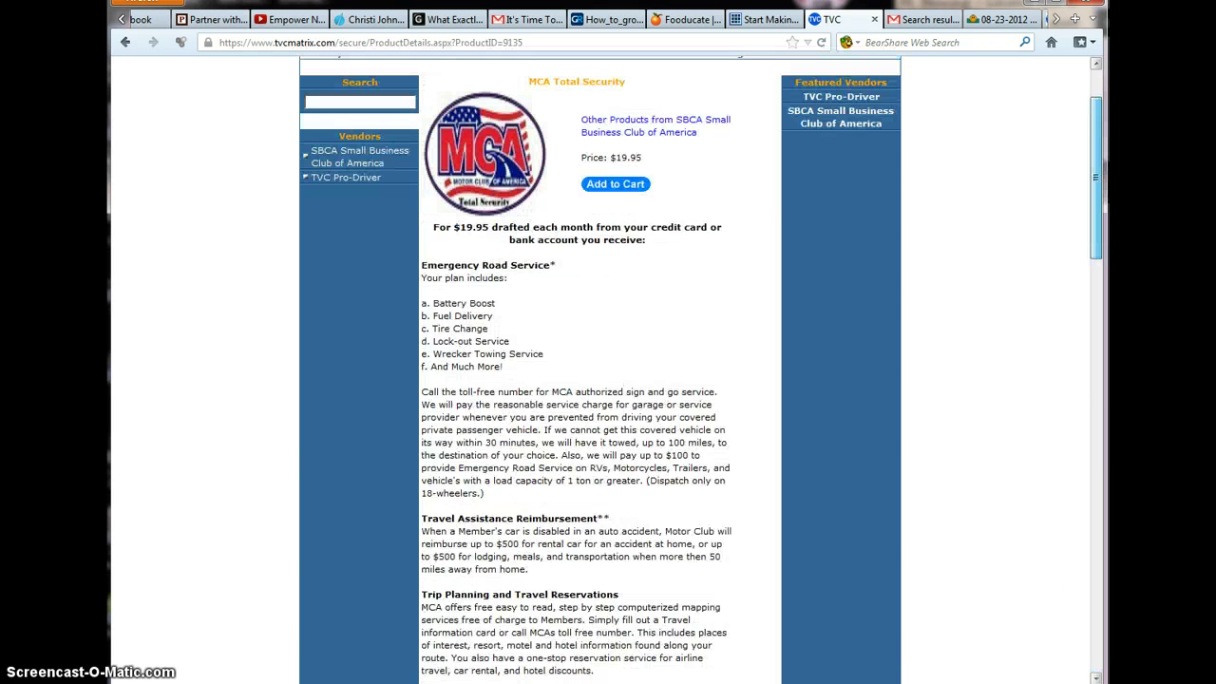
left_click(123, 44)
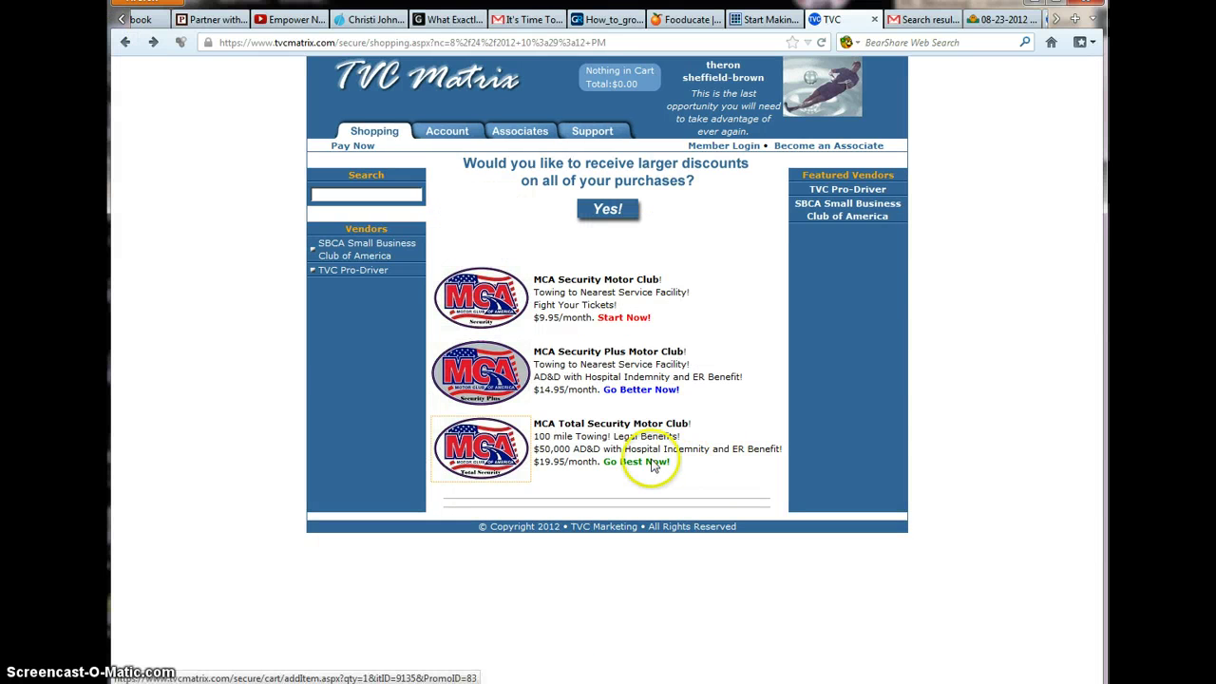
left_click(653, 465)
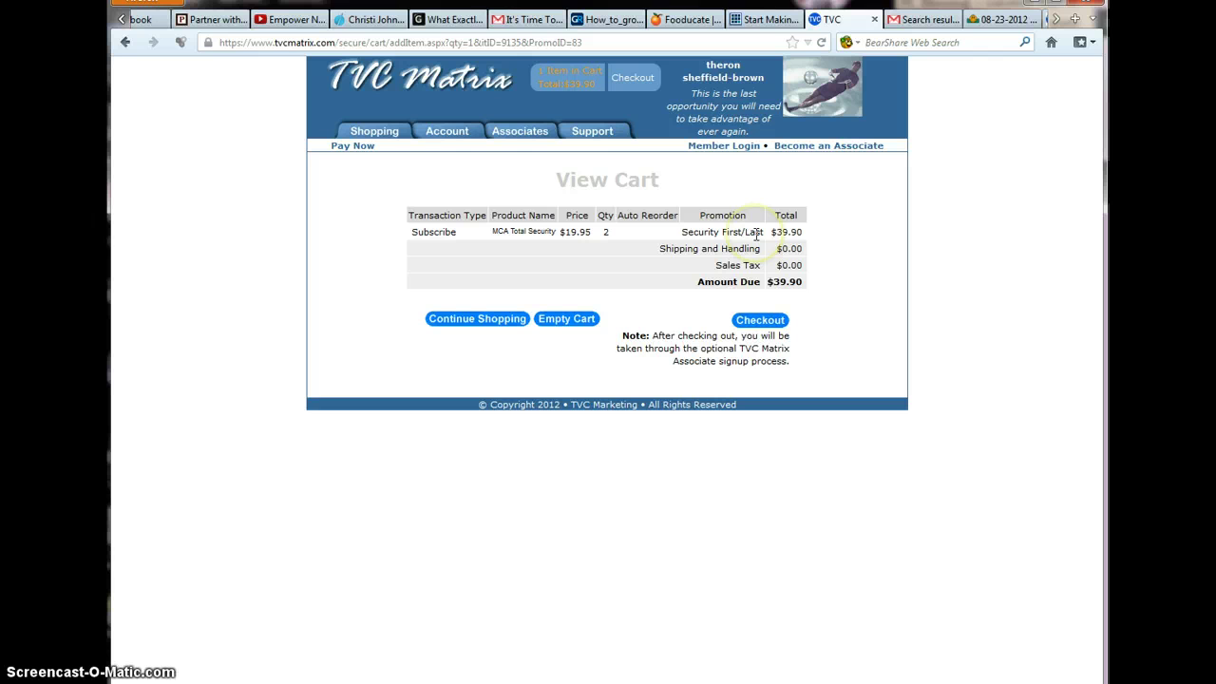
left_click_drag(769, 232, 819, 234)
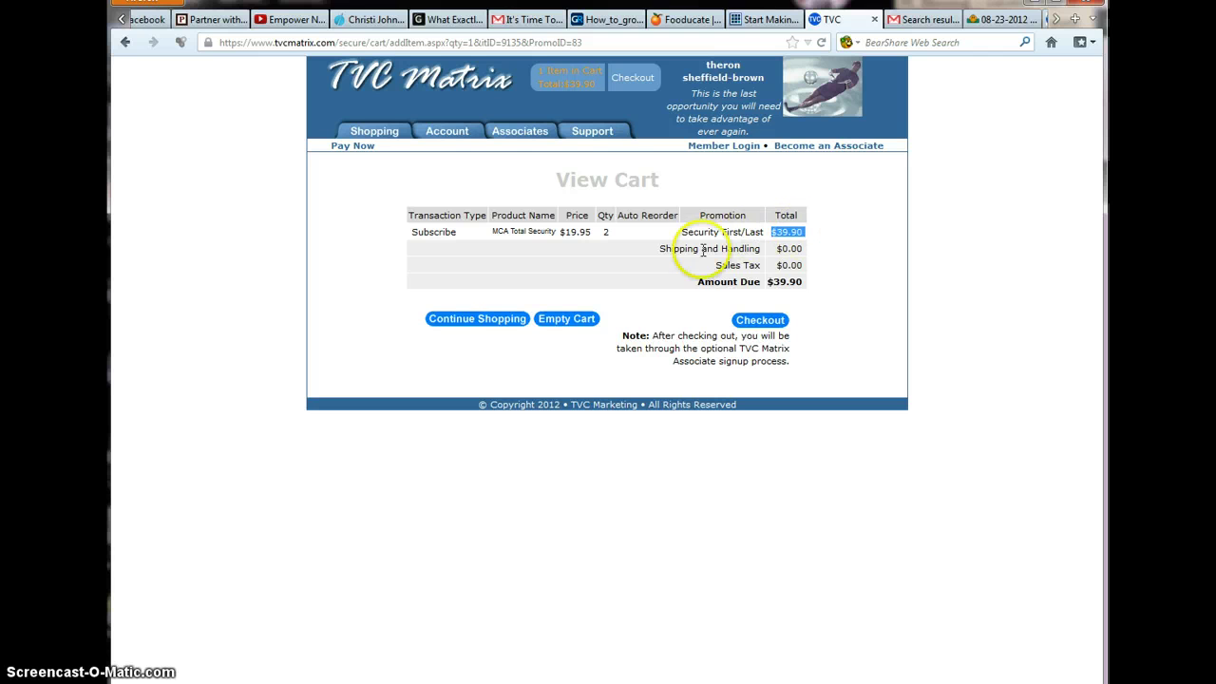
left_click(743, 323)
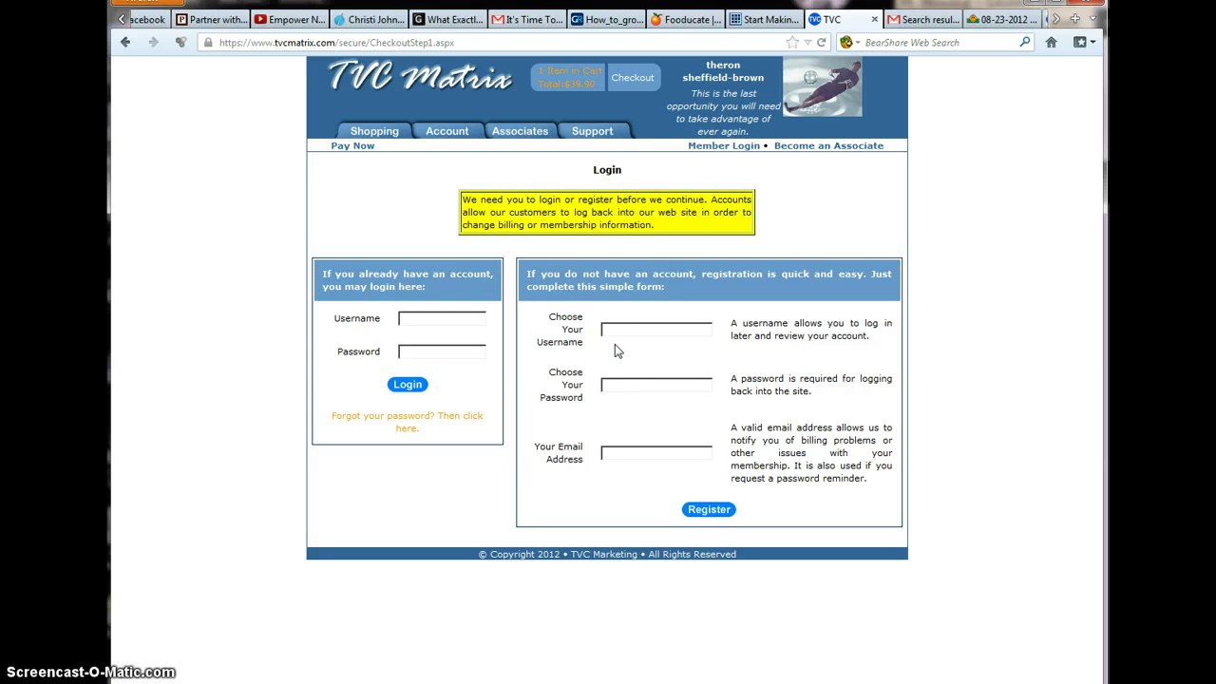
Fill in a new username, a password and the saved e-mail address, then submit registration
left_click(615, 332)
left_click(614, 385)
left_click(624, 453)
left_click(628, 451)
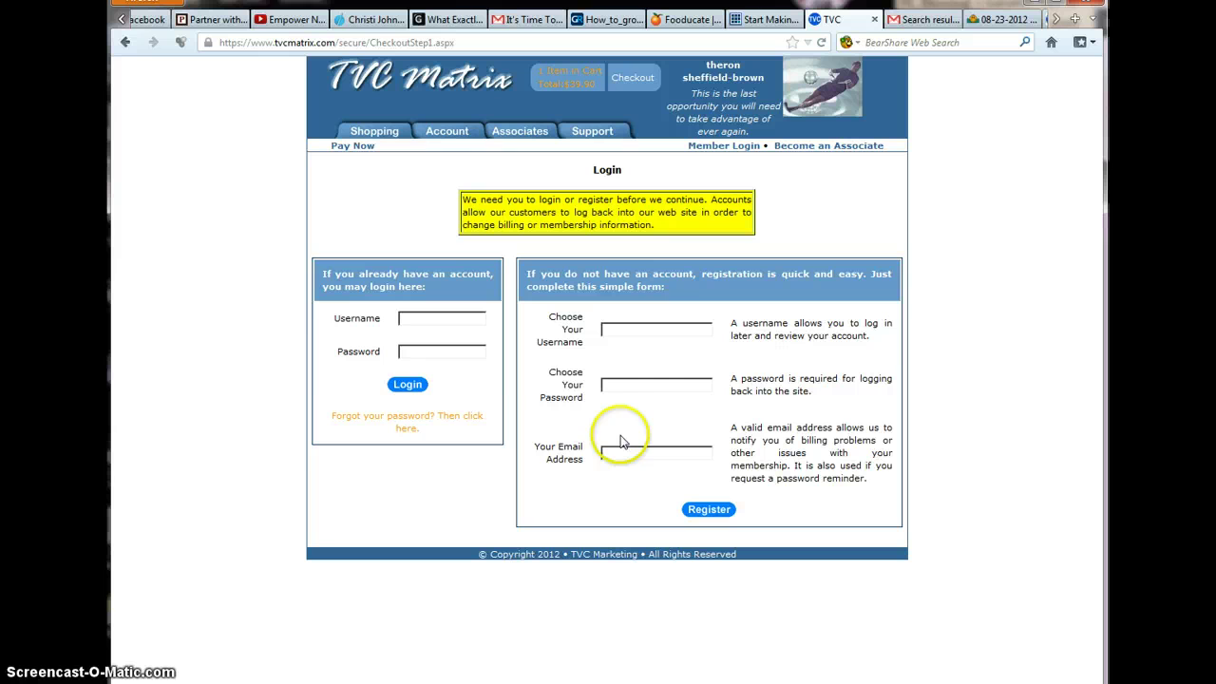
left_click(669, 332)
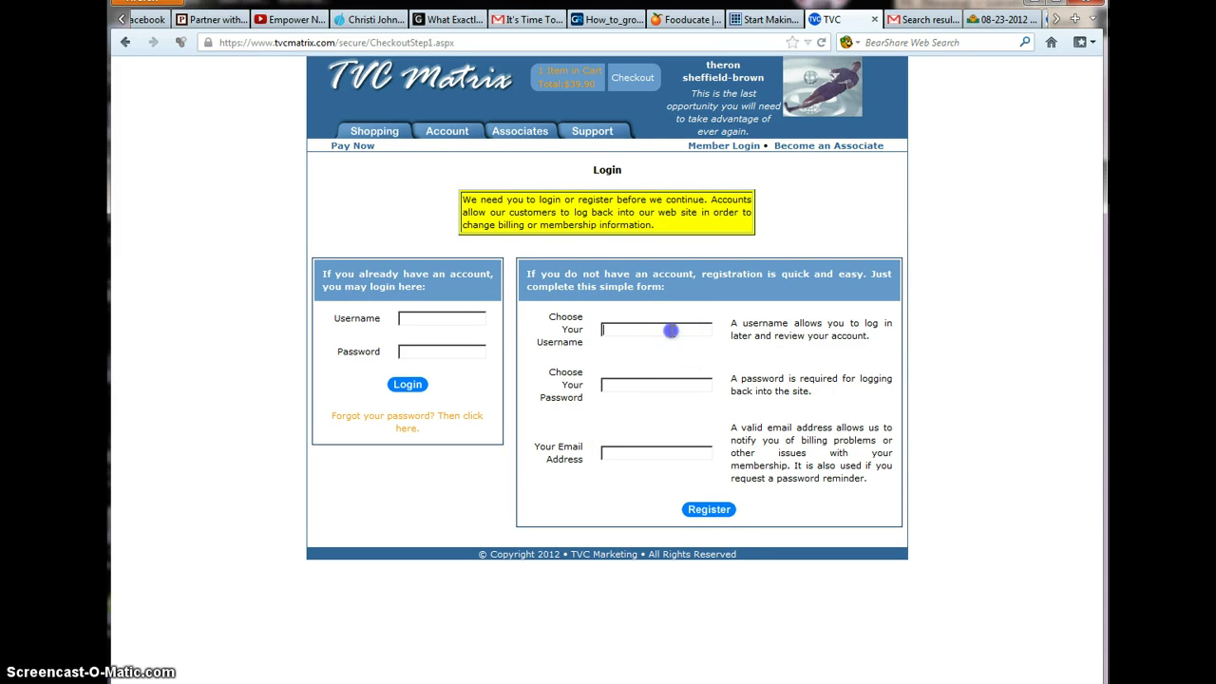
type("test")
type("test")
key("BackSpace")
key("BackSpace")
key("BackSpace")
key("BackSpace")
type("test1234")
type("5")
type("t")
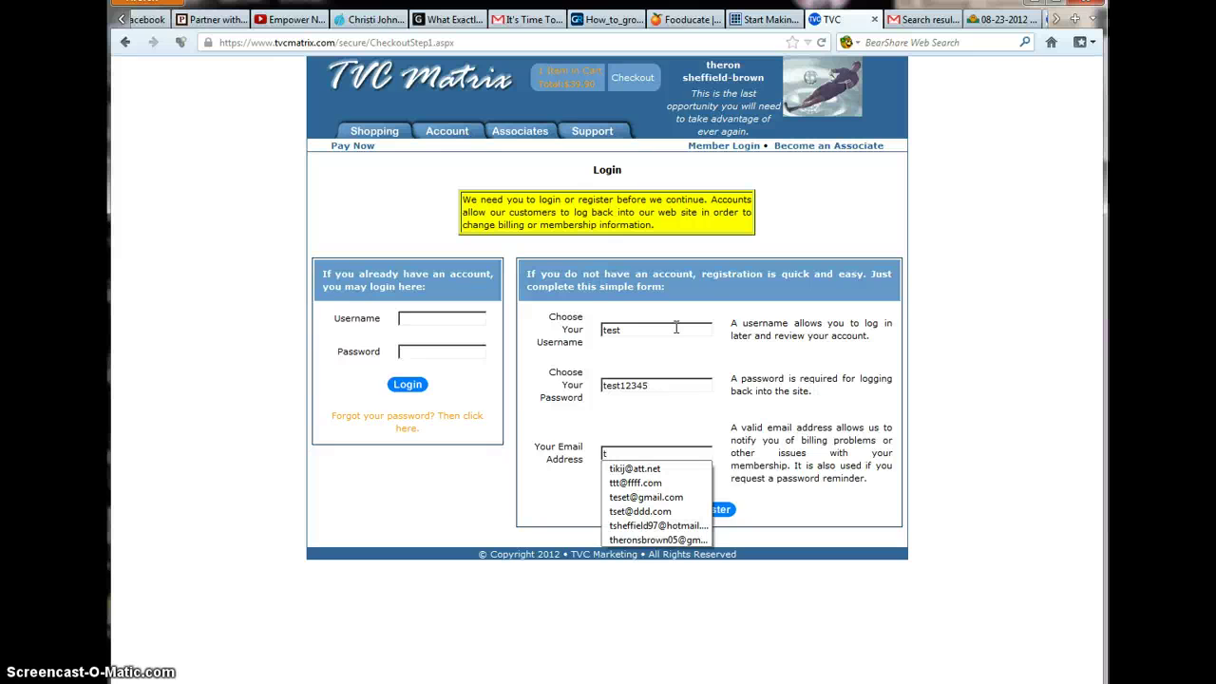
left_click(669, 497)
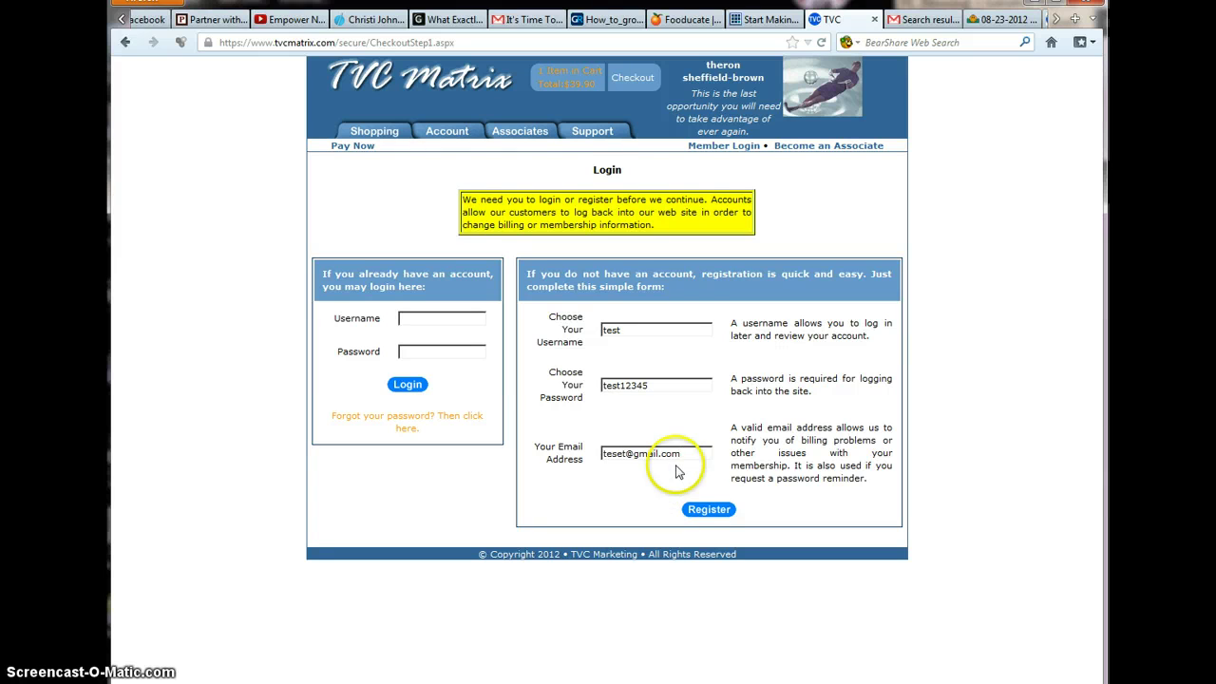
left_click(695, 513)
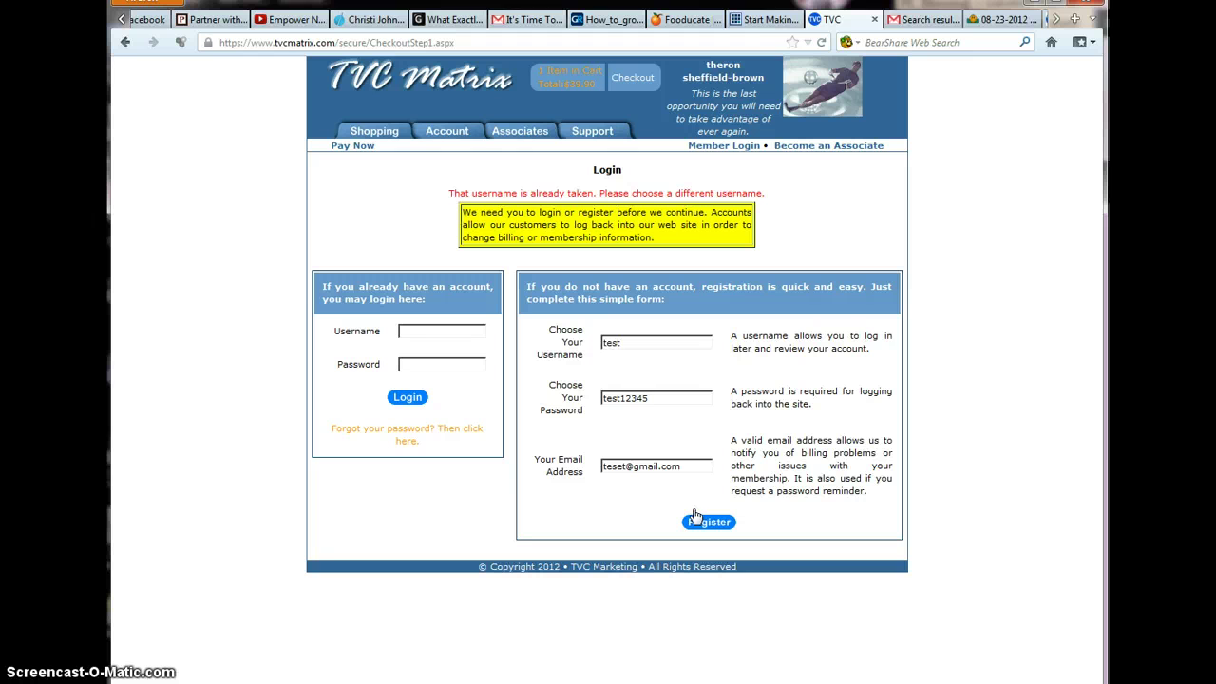
Append '117' to the already-taken username and register again
left_click(650, 342)
type("117")
left_click(691, 525)
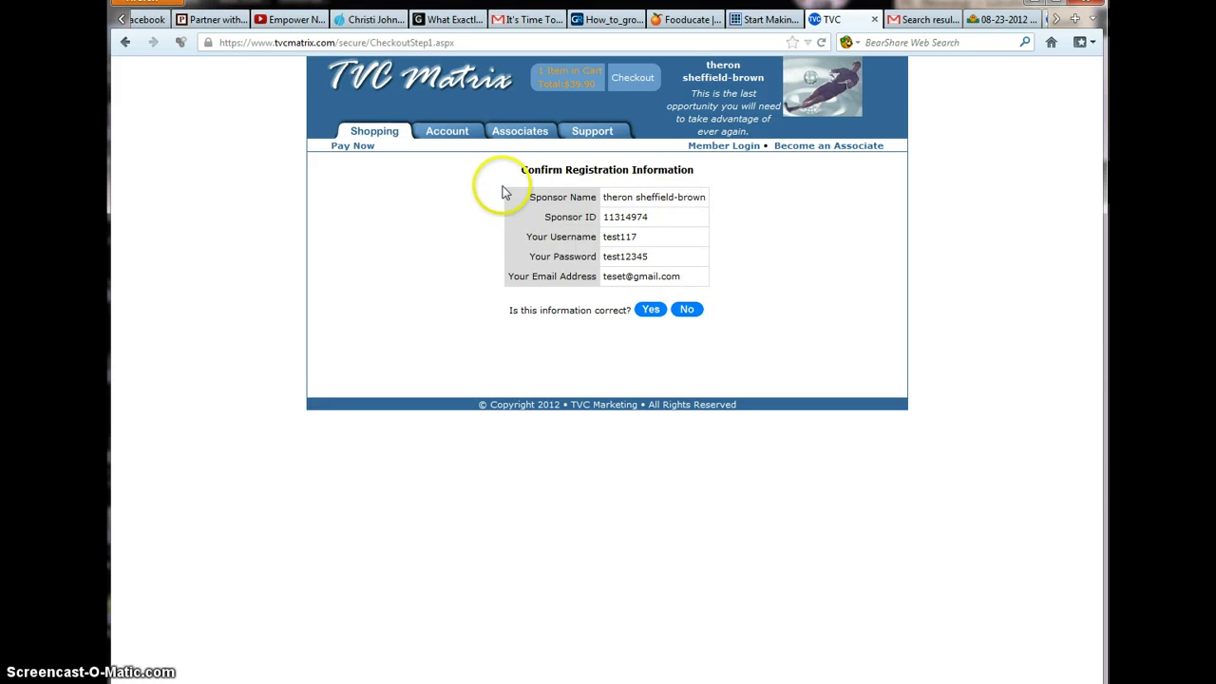
Review the sponsor and username on the confirmation page and confirm with Yes
left_click_drag(535, 197, 706, 198)
left_click_drag(675, 244, 728, 275)
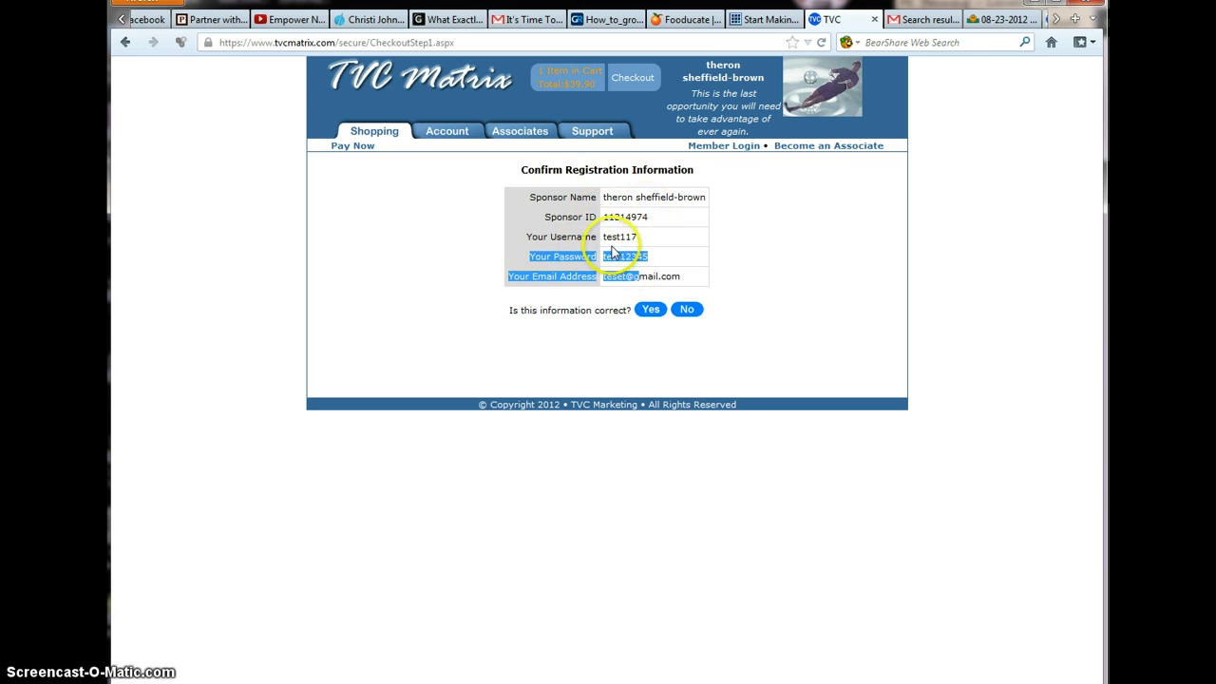
left_click(653, 311)
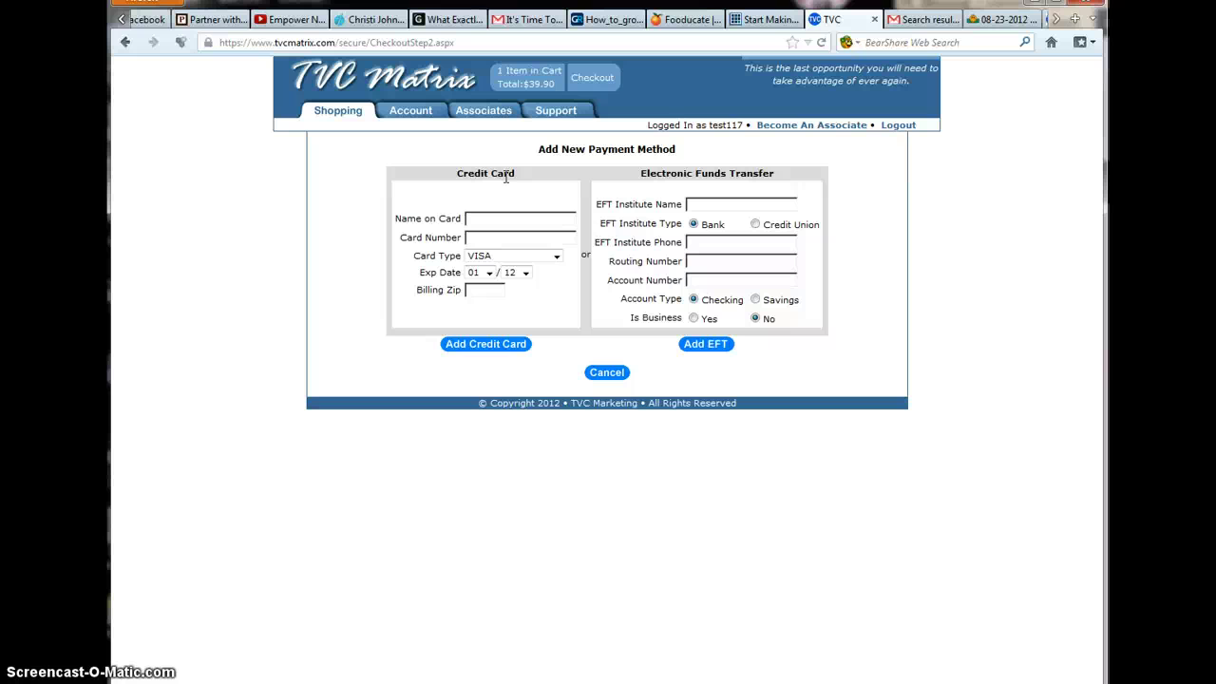
Look over the Credit Card and EFT payment forms, then log out of the account
left_click(504, 177)
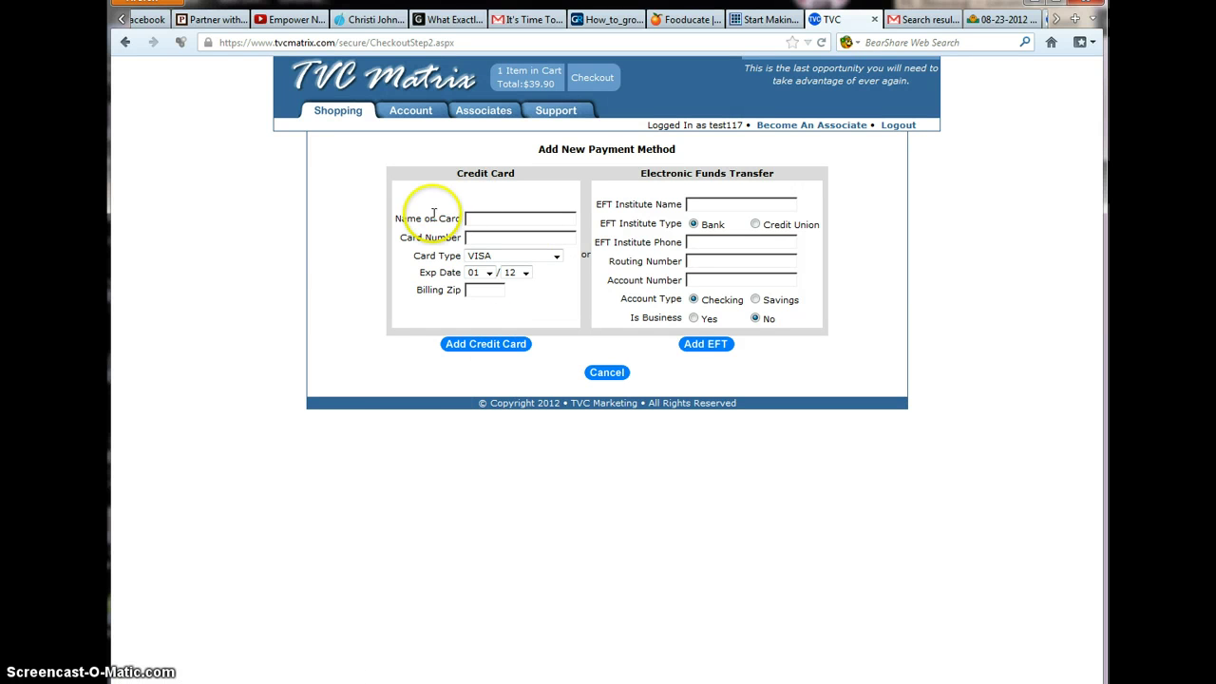
left_click_drag(435, 217, 529, 231)
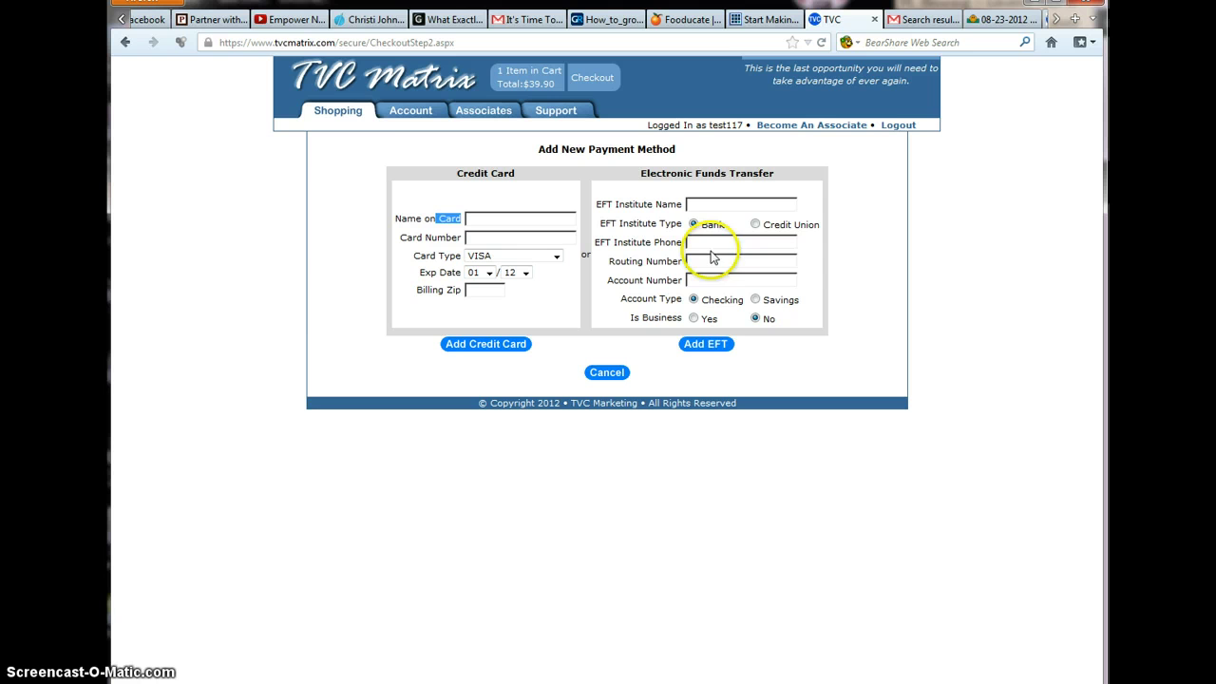
left_click(905, 127)
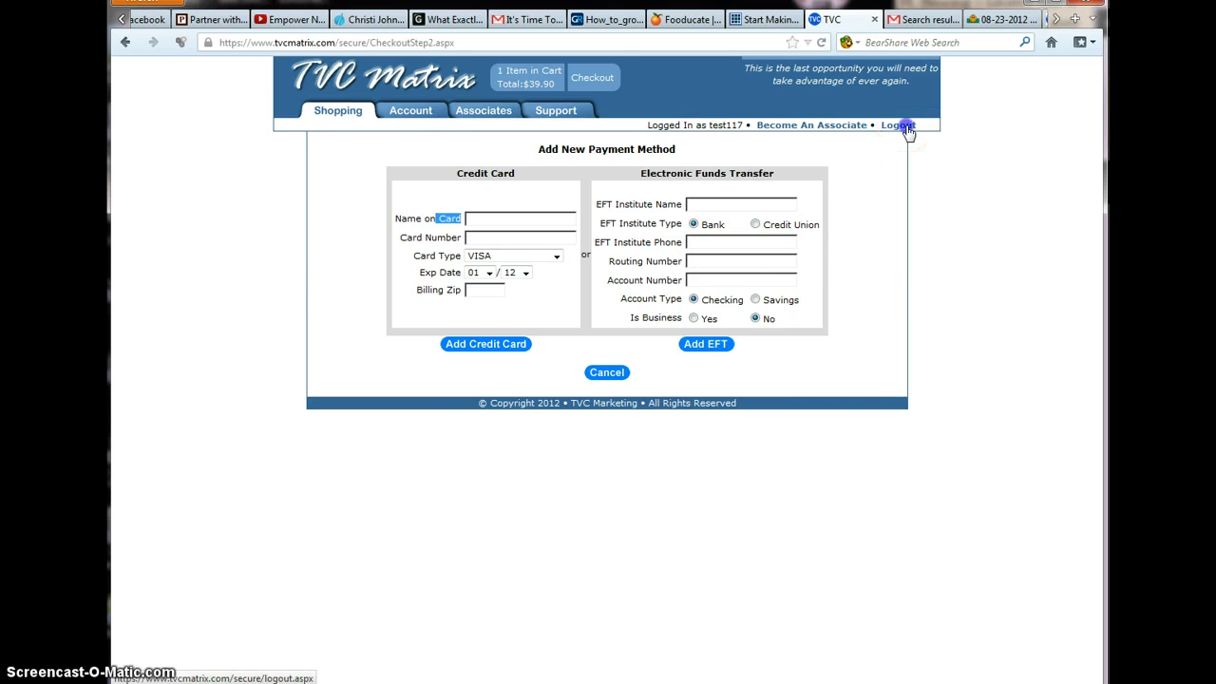